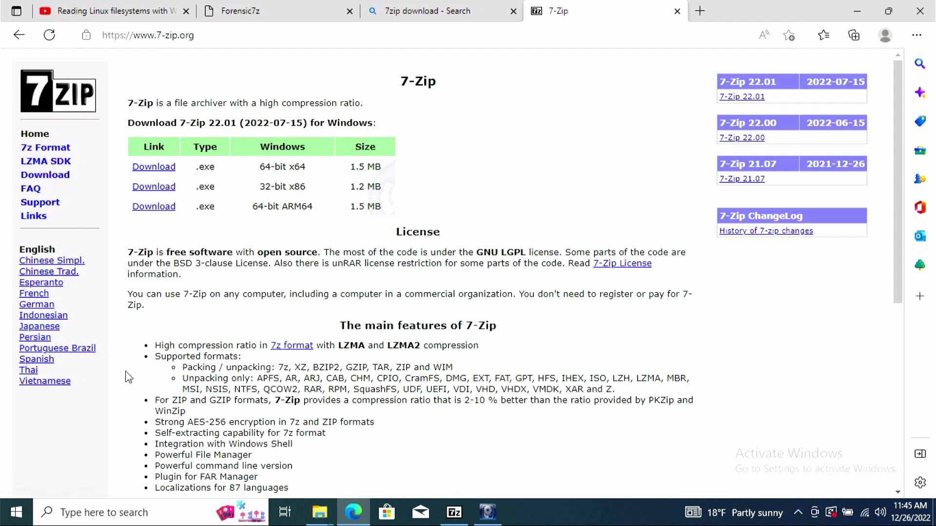
# - Go from the 7-Zip FAQ to the TC4Shell Forensic7z page and download Forensic7z.zip (version 1.6)
pyautogui.scroll(-3, 127, 378)
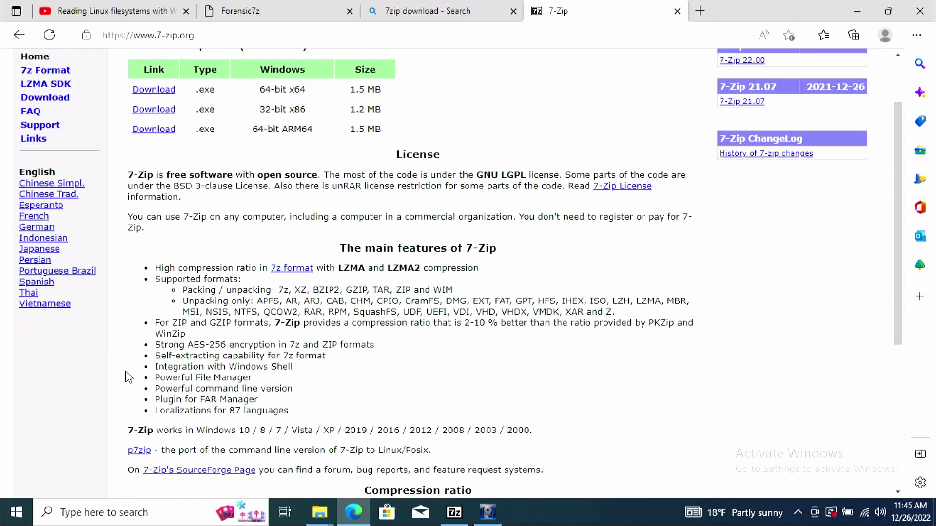
pyautogui.scroll(-2, 128, 377)
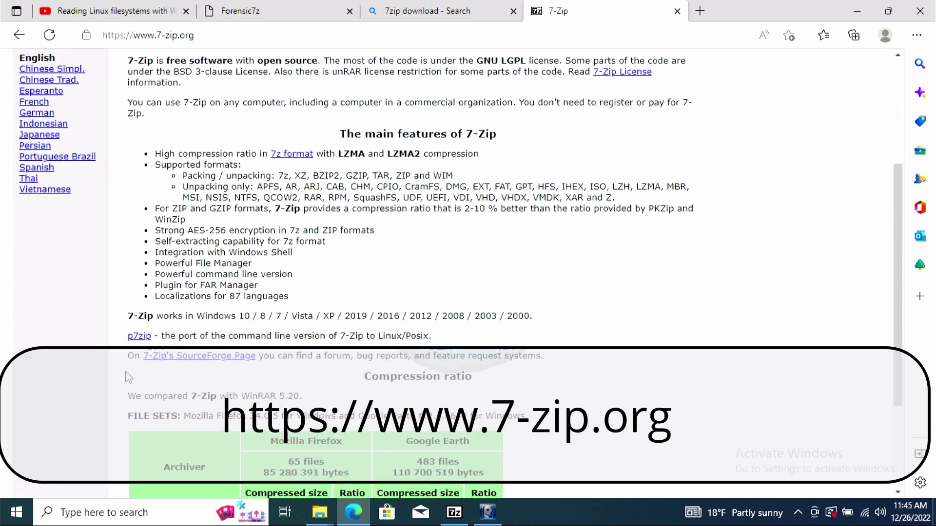
pyautogui.scroll(-2, 128, 378)
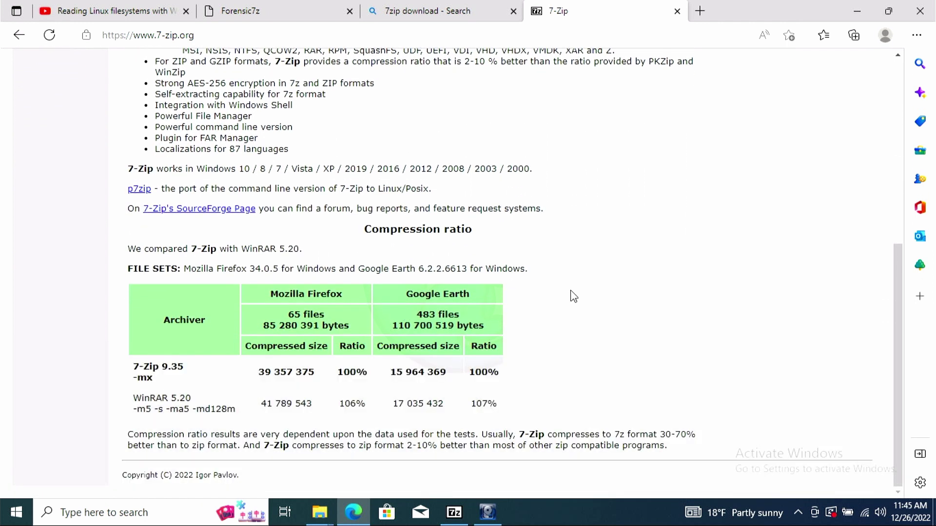
pyautogui.moveTo(893, 282); pyautogui.dragTo(497, 97)
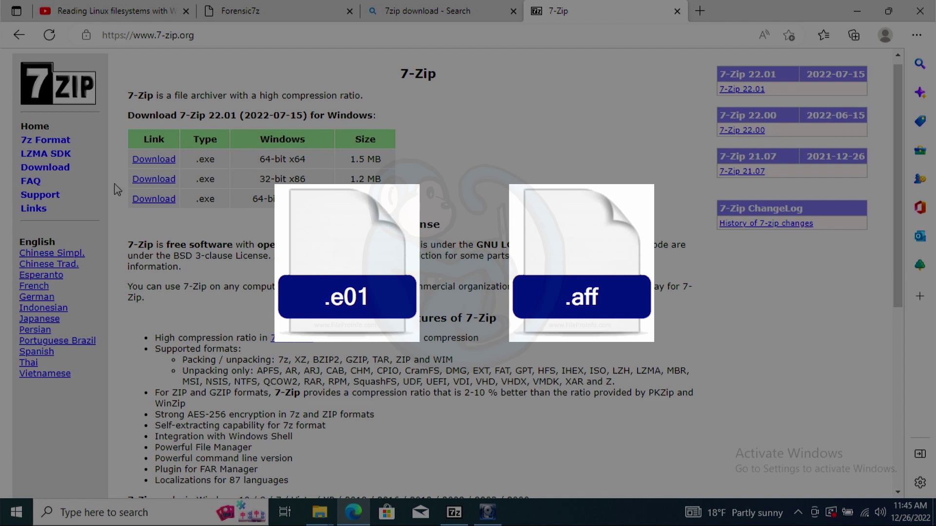
pyautogui.click(31, 182)
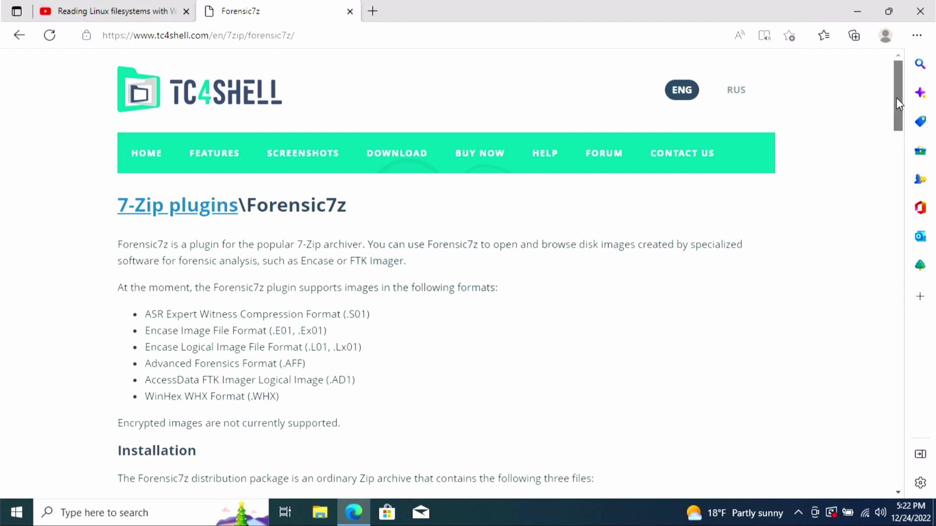
pyautogui.moveTo(899, 104); pyautogui.dragTo(896, 357)
pyautogui.click(471, 359)
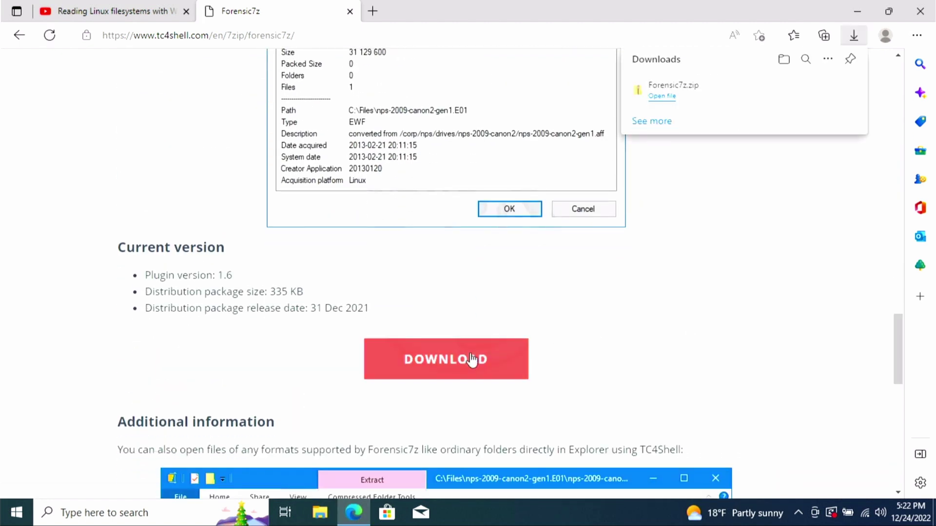
# - Open the downloaded Forensic7z.zip and place a second File Explorer window at This PC beside it
pyautogui.click(666, 96)
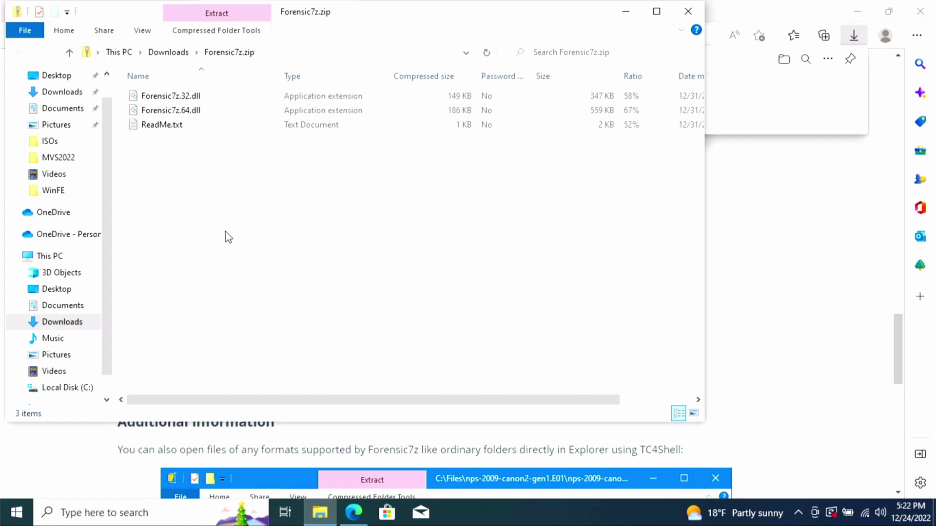
pyautogui.rightClick(320, 512)
pyautogui.click(312, 437)
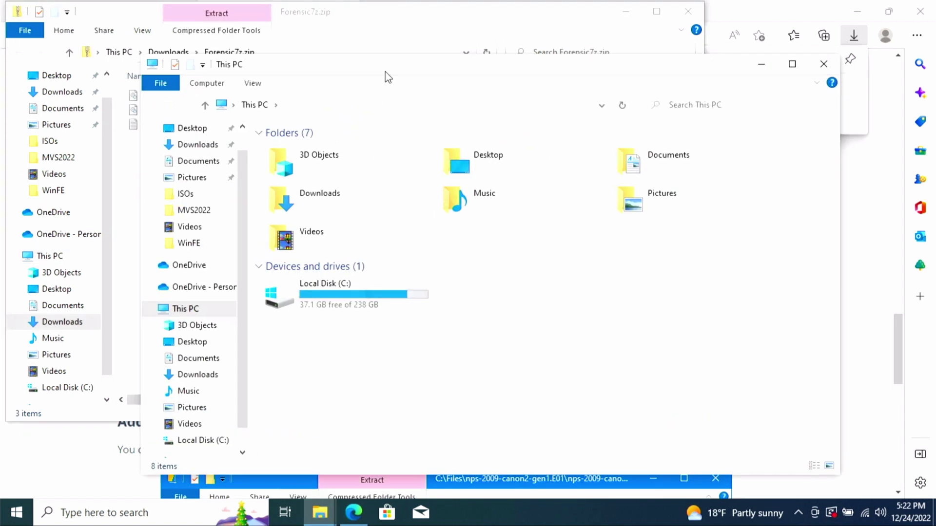
pyautogui.moveTo(385, 72); pyautogui.dragTo(429, 61)
# - Navigate the new window to C:\Program Files\7-Zip
pyautogui.doubleClick(360, 275)
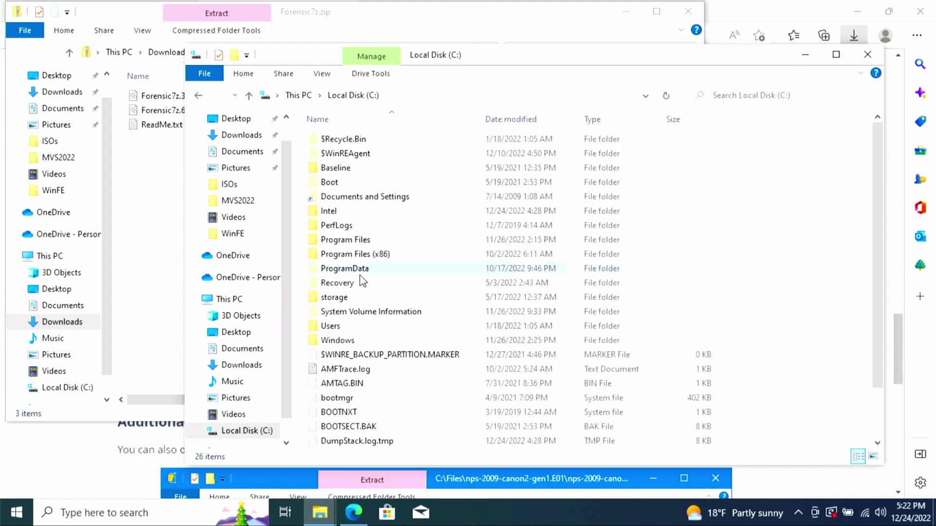
pyautogui.doubleClick(345, 240)
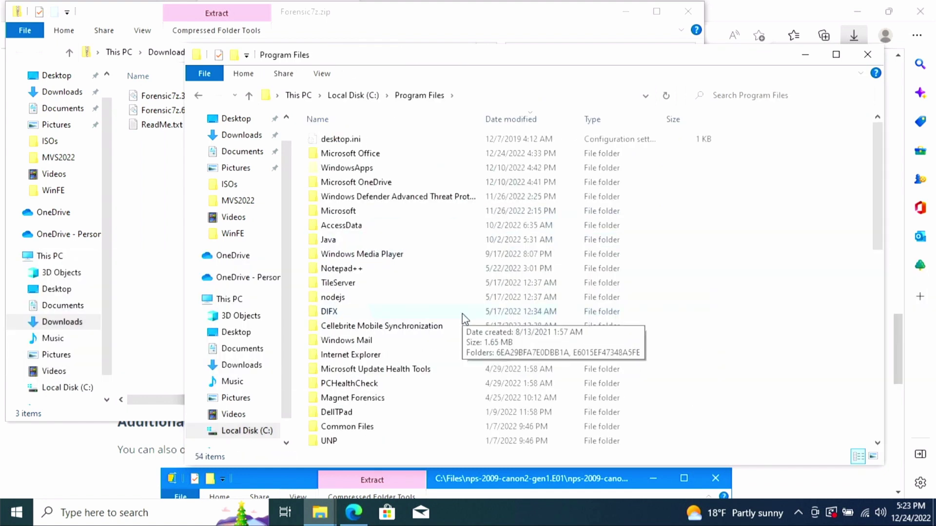
pyautogui.scroll(-7, 462, 314)
pyautogui.doubleClick(372, 299)
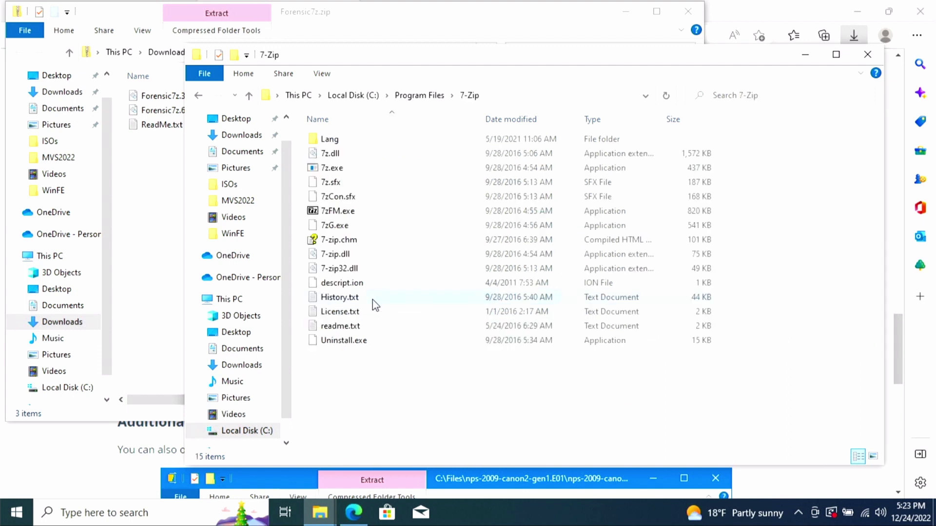
# - Create a new folder named Formats in the 7-Zip folder
pyautogui.rightClick(323, 382)
pyautogui.moveTo(411, 350)
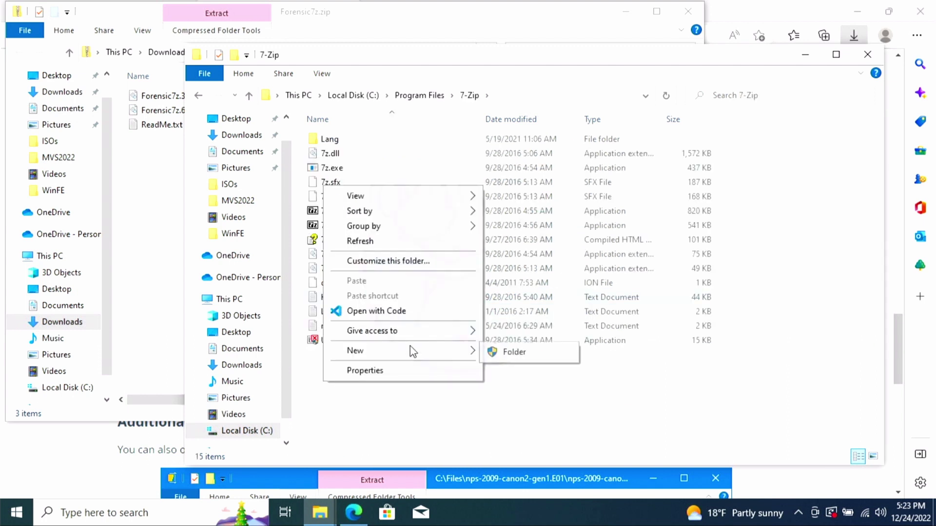
pyautogui.click(511, 355)
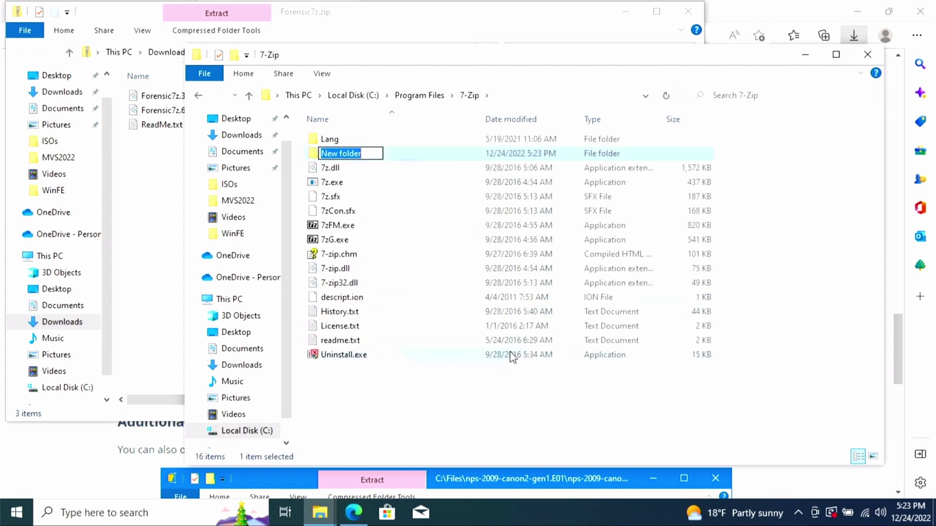
pyautogui.write('Formats')
pyautogui.press('Return')
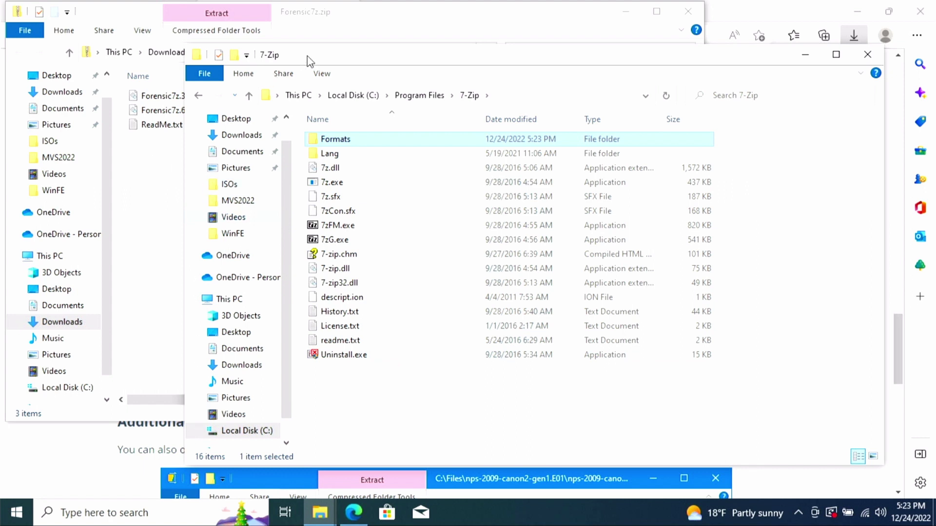
# - Copy Forensic7z.32.dll and Forensic7z.64.dll from the zip into Formats, granting administrator permission
pyautogui.moveTo(314, 55); pyautogui.dragTo(729, 56)
pyautogui.click(370, 114)
pyautogui.keyDown('shift'); pyautogui.click(346, 93); pyautogui.keyUp('shift')
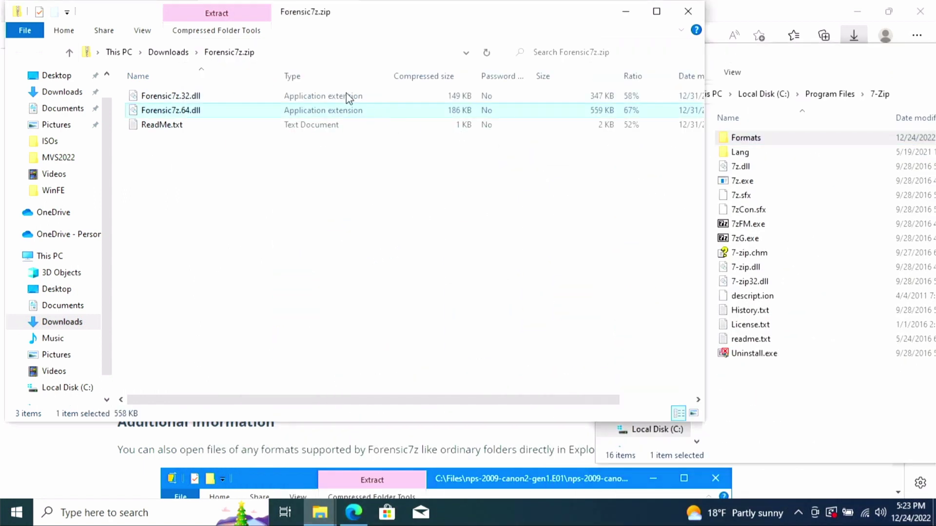
pyautogui.moveTo(346, 93); pyautogui.dragTo(745, 140)
pyautogui.click(232, 189)
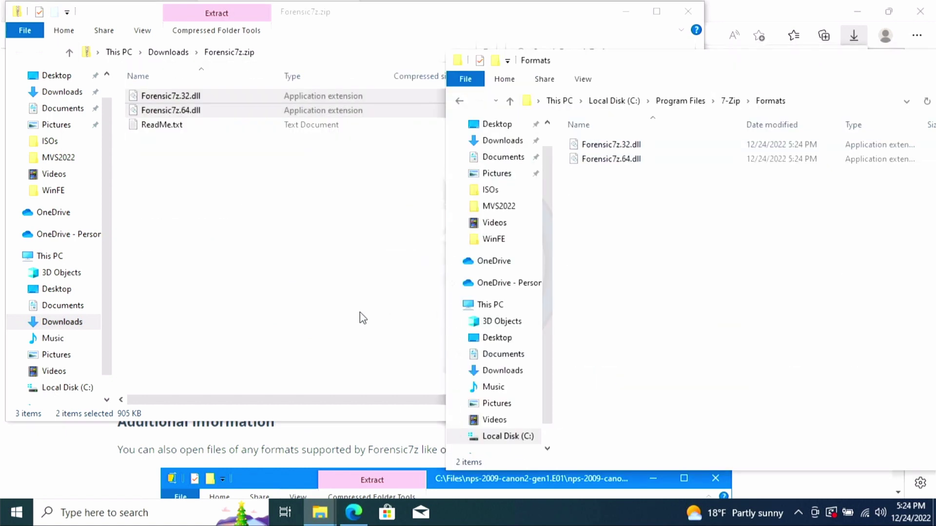
# - Launch 7-Zip File Manager by searching '7zip' from the taskbar
pyautogui.click(178, 514)
pyautogui.write('7zip')
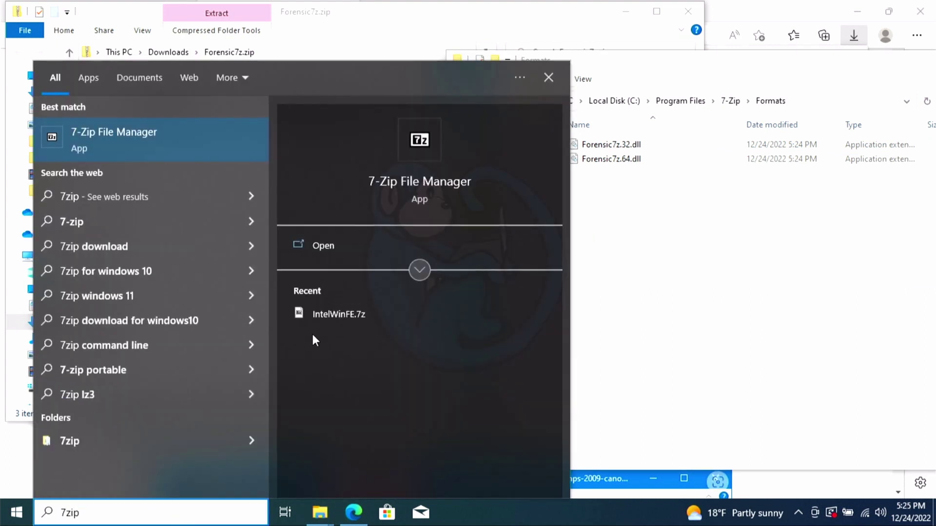
pyautogui.click(318, 250)
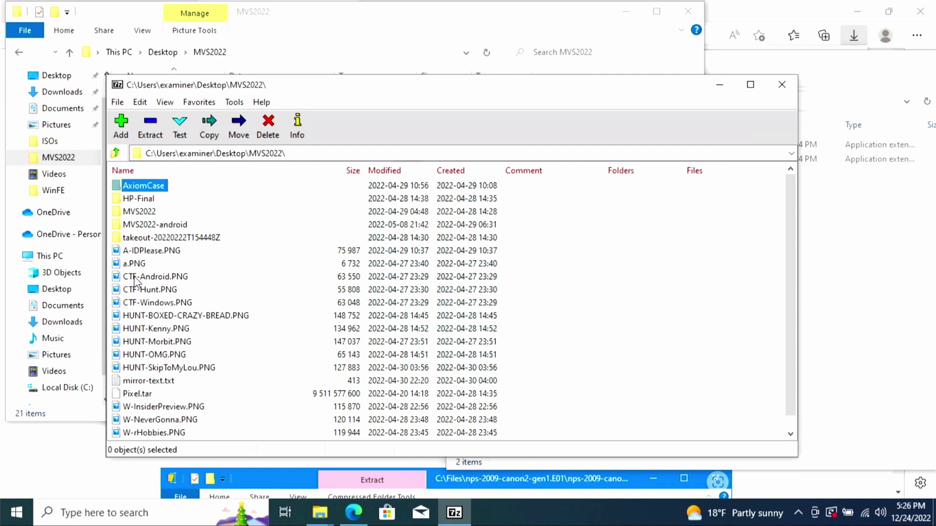
# - Open Laptop1Final.E01 from the HP-Final folder to reveal Laptop1Final.img
pyautogui.doubleClick(143, 199)
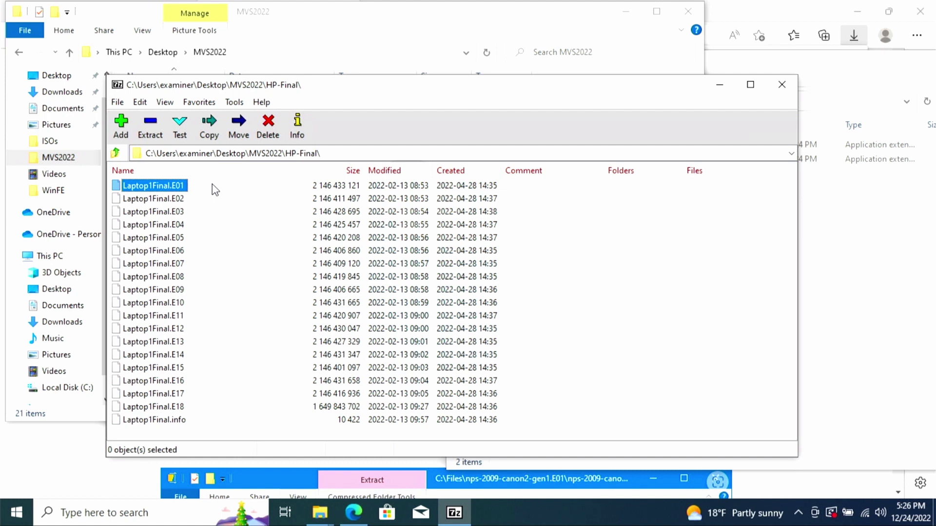
pyautogui.click(176, 186)
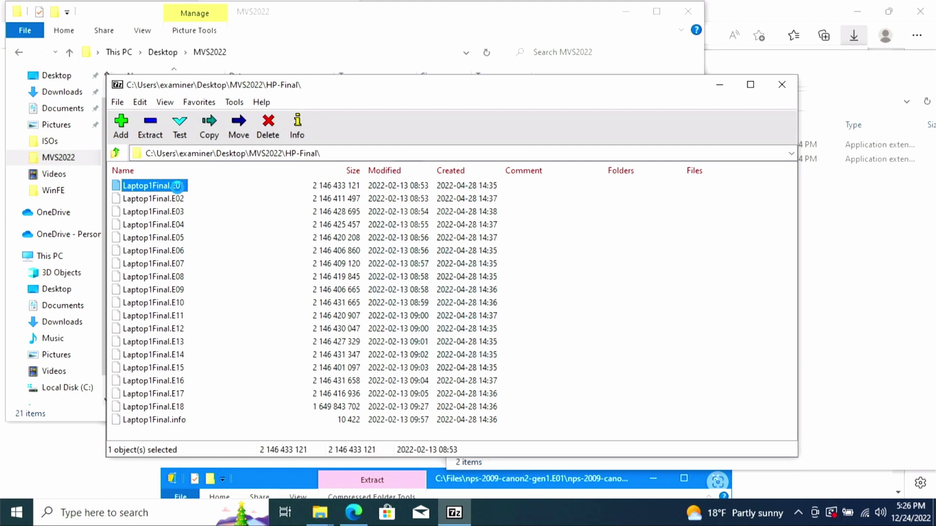
pyautogui.doubleClick(177, 185)
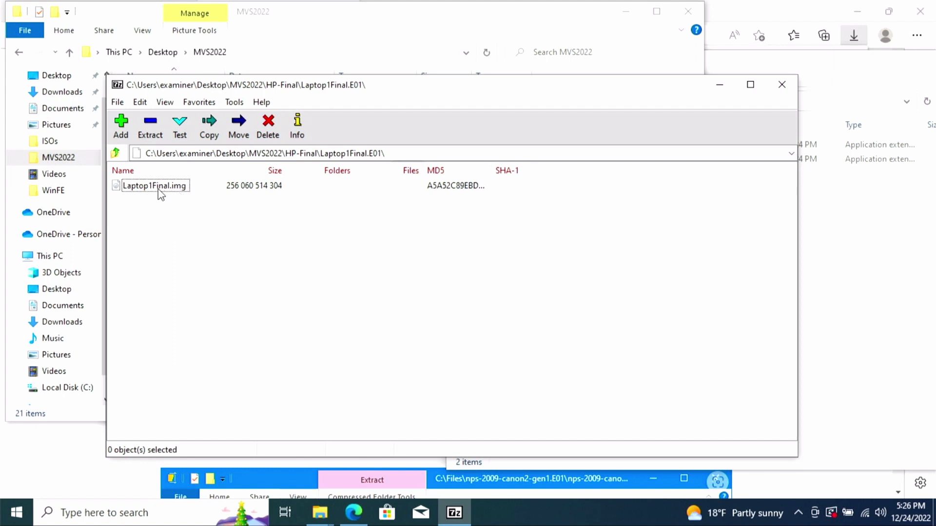
# - Open Laptop1Final.img, then its Basic data partition.img to list the Windows file system
pyautogui.click(159, 190)
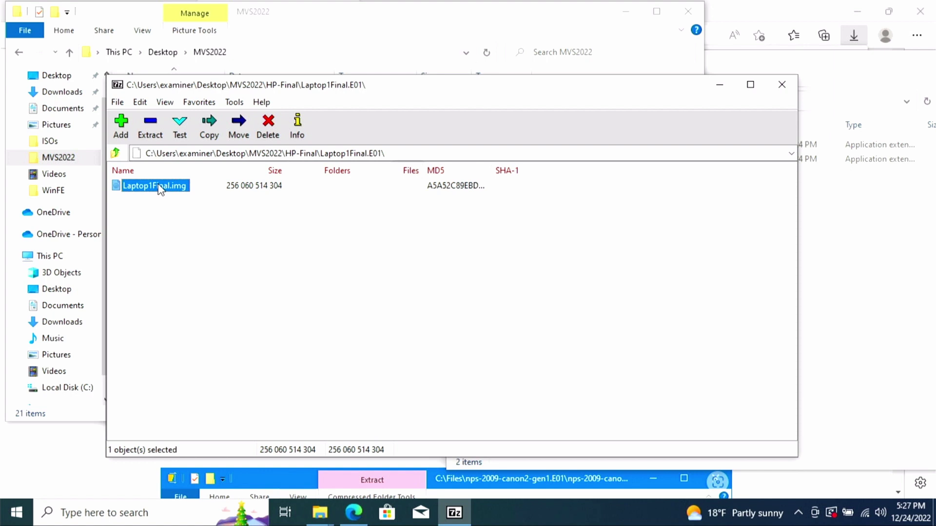
pyautogui.doubleClick(159, 188)
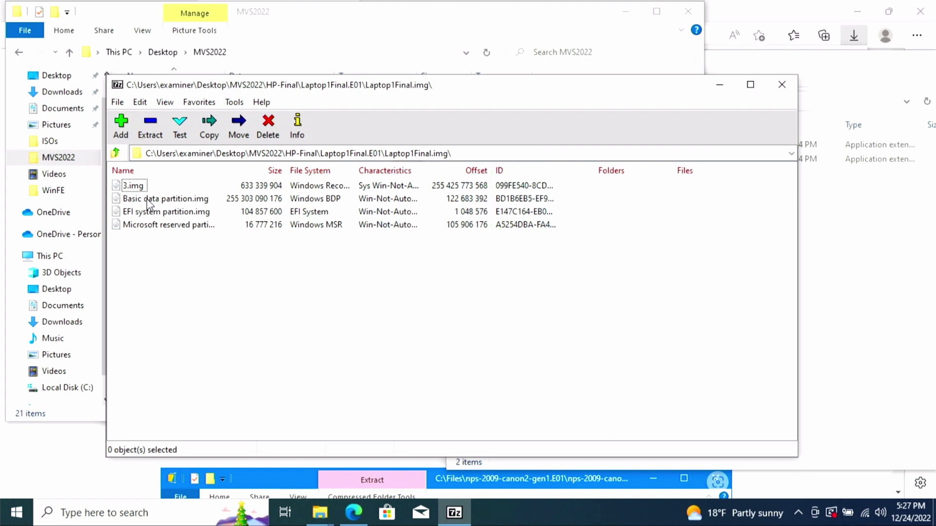
pyautogui.click(147, 200)
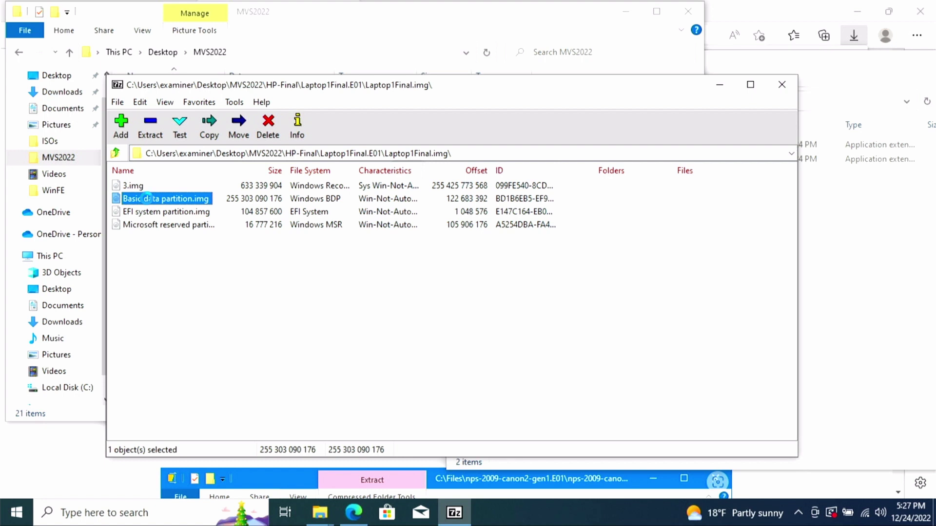
pyautogui.doubleClick(148, 199)
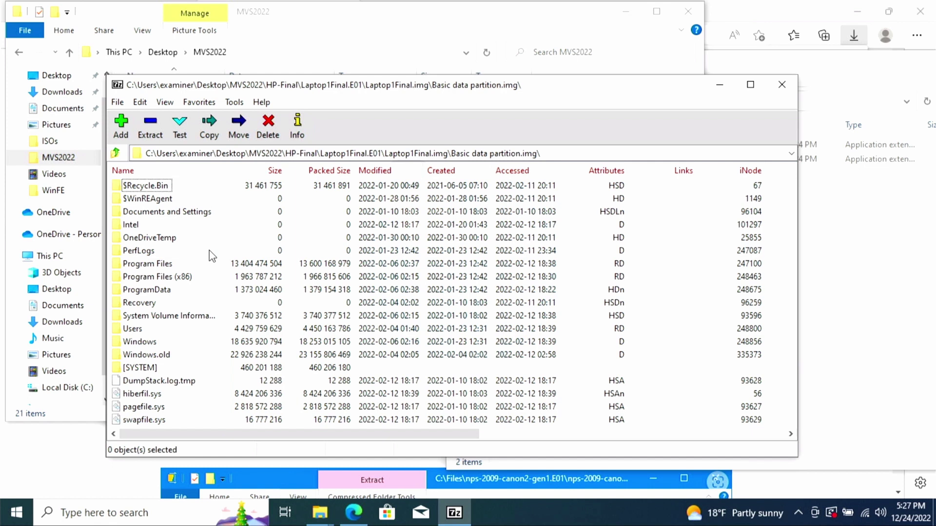
# - Browse Users, the user's profile and its Desktop, then open the profile's Downloads folder
pyautogui.hscroll(5, 210, 250)
pyautogui.hscroll(-5, 209, 250)
pyautogui.doubleClick(136, 328)
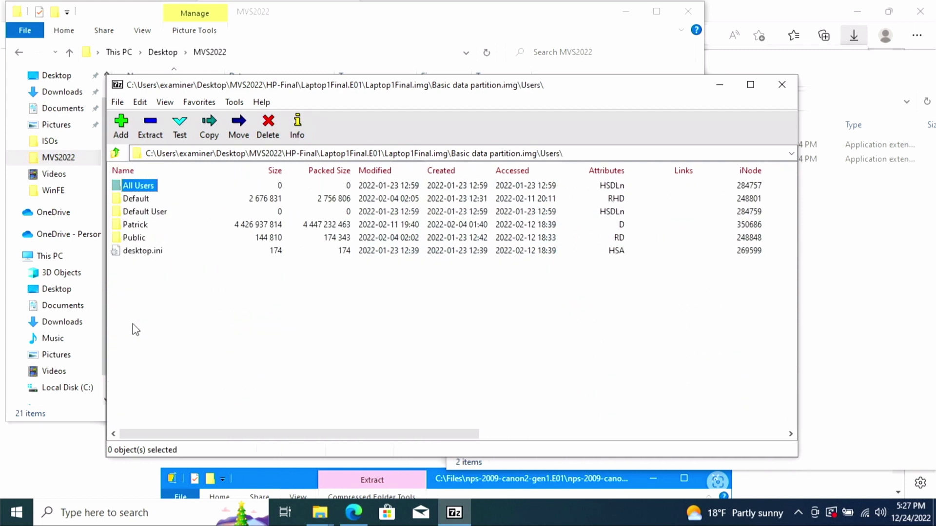
pyautogui.doubleClick(141, 224)
pyautogui.doubleClick(138, 239)
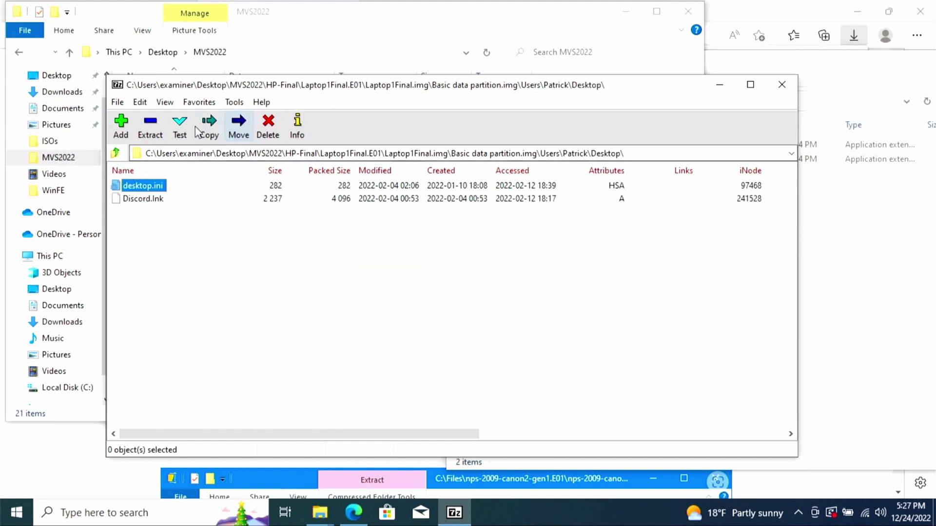
pyautogui.click(116, 153)
pyautogui.doubleClick(135, 266)
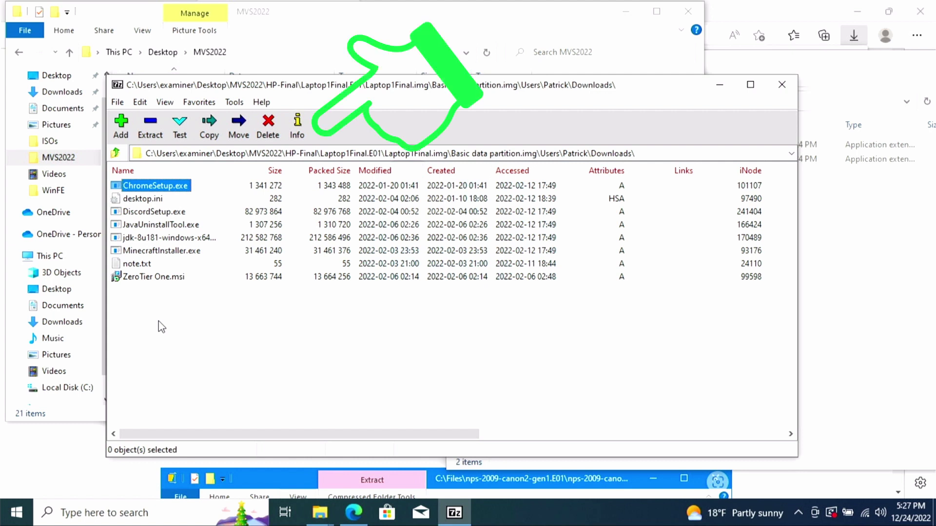
# - Show ChromeSetup.exe's Properties, including timestamps and the NTFS 3.1 partition details
pyautogui.click(297, 127)
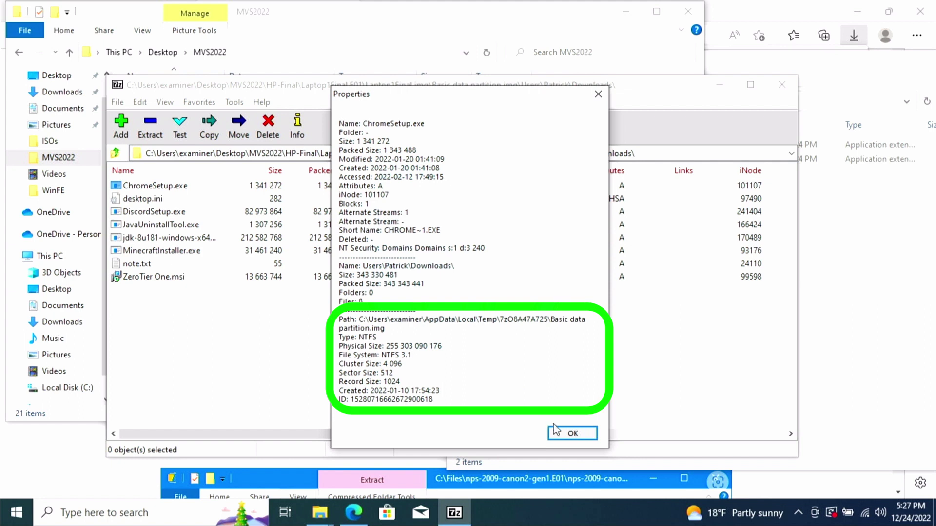
# - Close the ChromeSetup.exe properties and climb from Downloads up to Laptop1Final.img's partition list
pyautogui.click(570, 433)
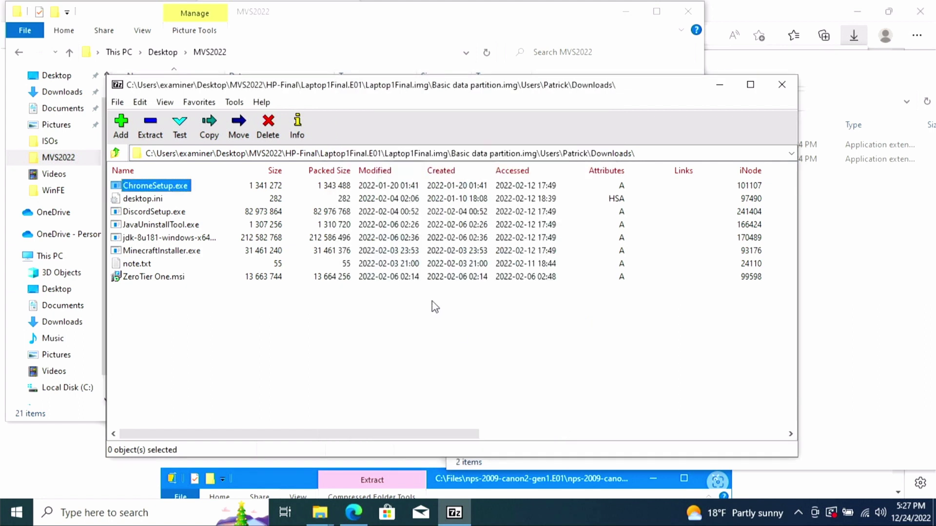
pyautogui.click(116, 152)
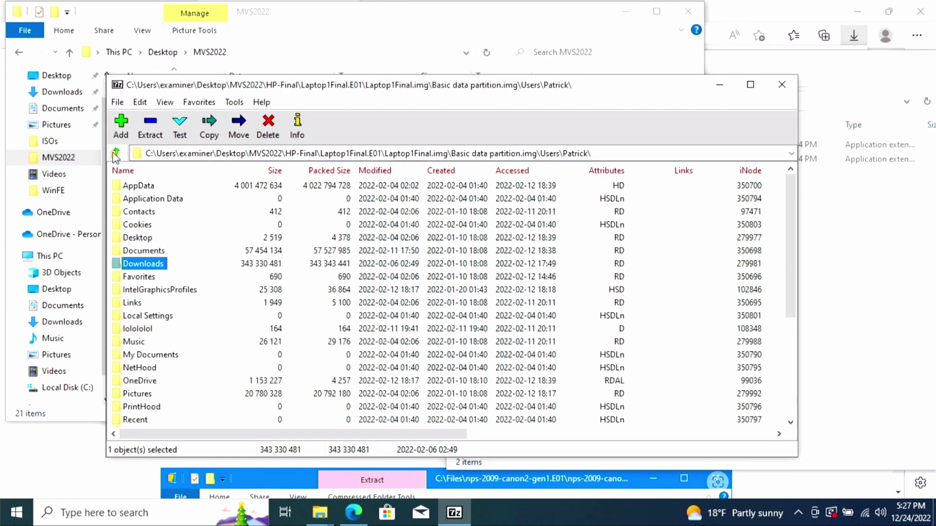
pyautogui.click(115, 153)
pyautogui.click(115, 153)
pyautogui.click(116, 153)
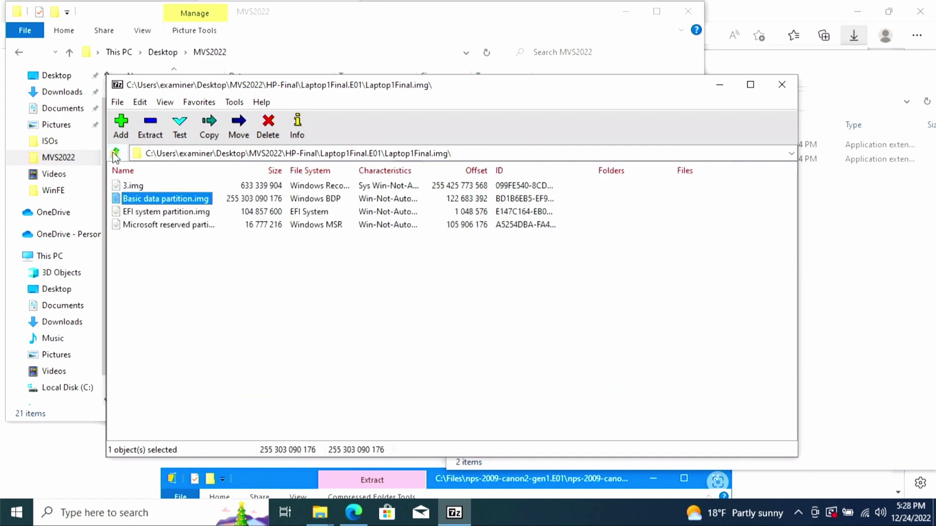
# - Return to the Laptop1Final.E01 root and review its MD5 hash and acquisition details
pyautogui.click(113, 152)
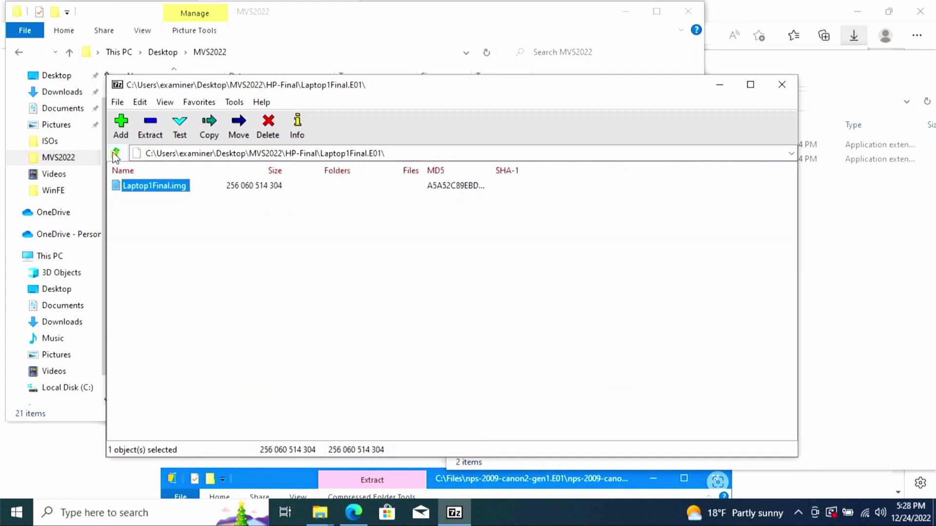
pyautogui.click(298, 129)
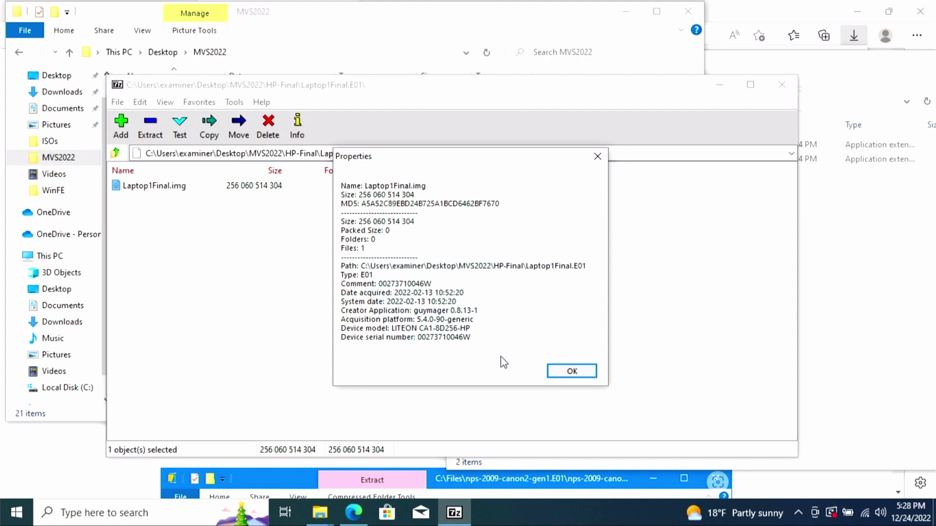
pyautogui.click(553, 373)
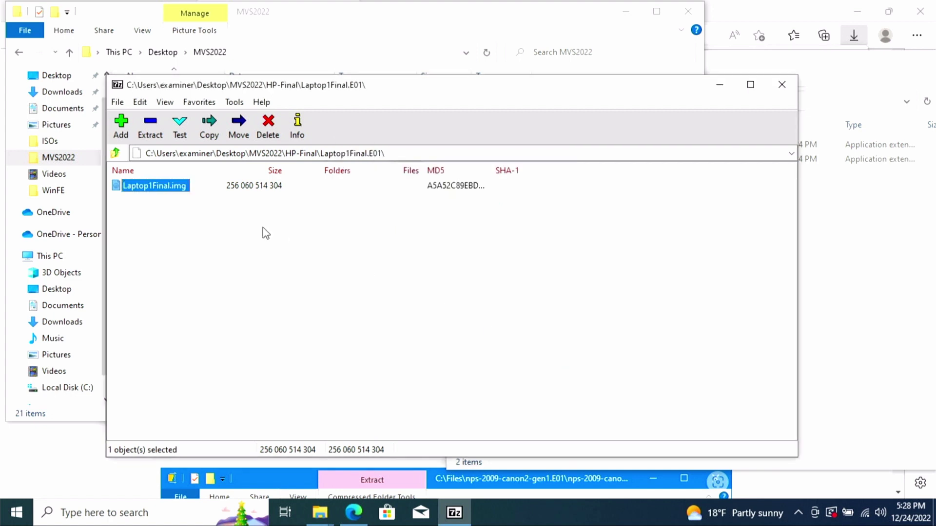
# - Open Laptop1Final.img and review the properties of the 3.img partition
pyautogui.doubleClick(172, 184)
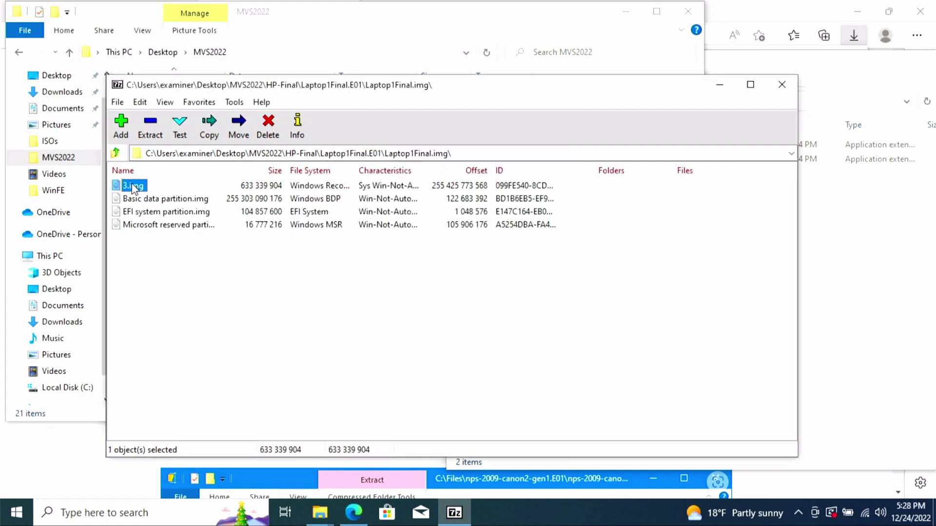
pyautogui.click(296, 128)
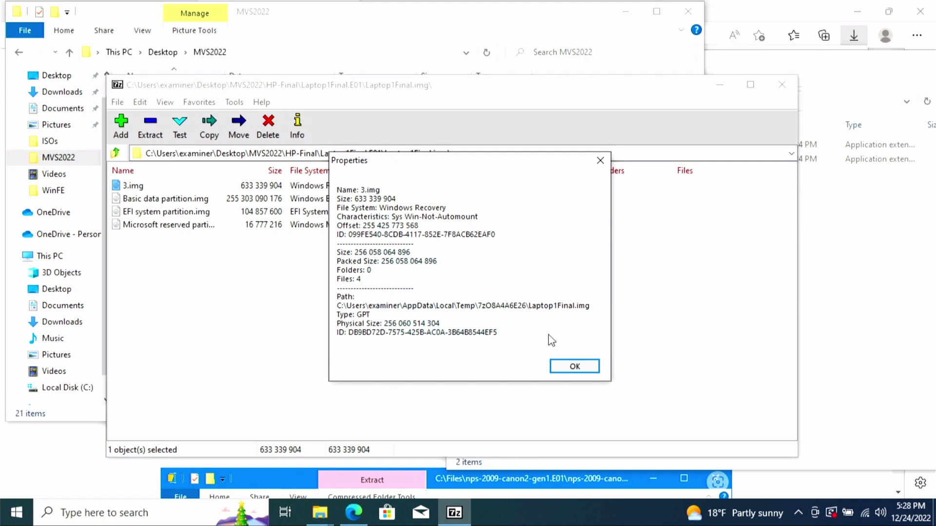
pyautogui.click(575, 366)
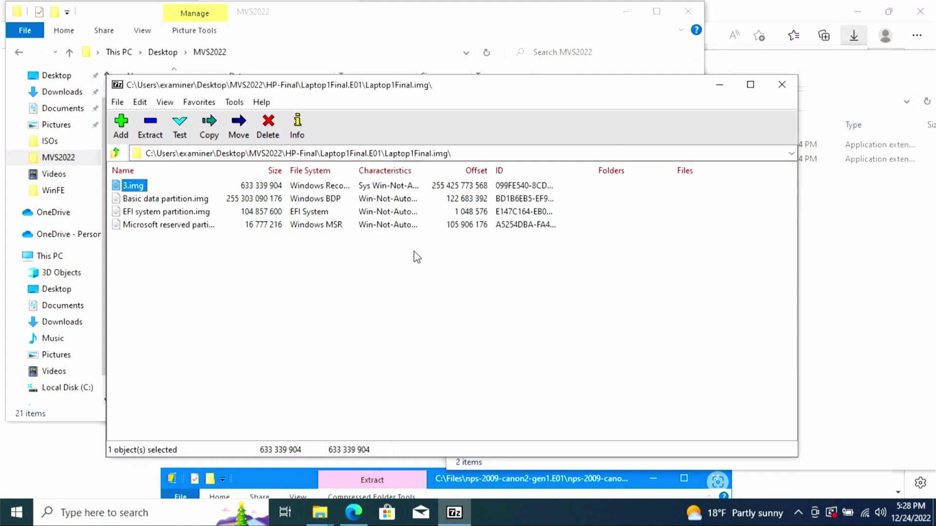
# - Review the GPT properties of Basic data partition.img
pyautogui.click(202, 200)
pyautogui.click(295, 126)
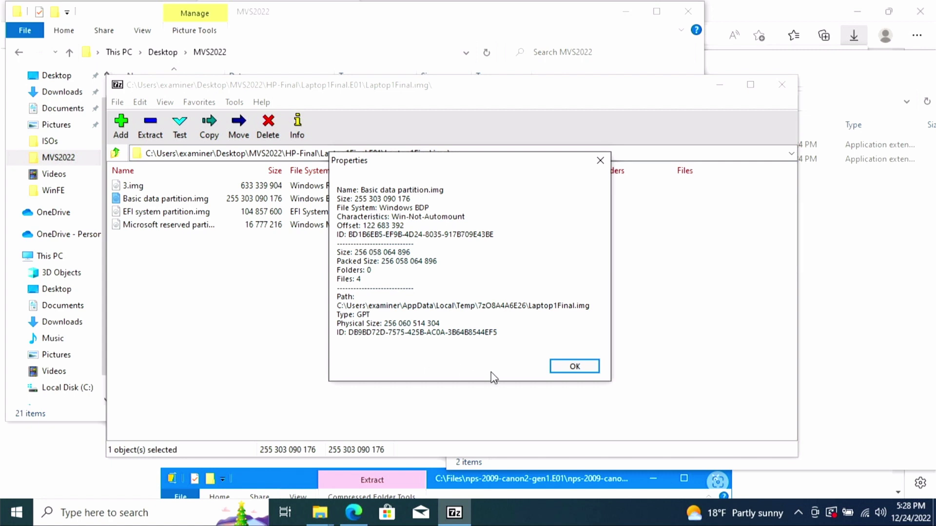
pyautogui.click(574, 367)
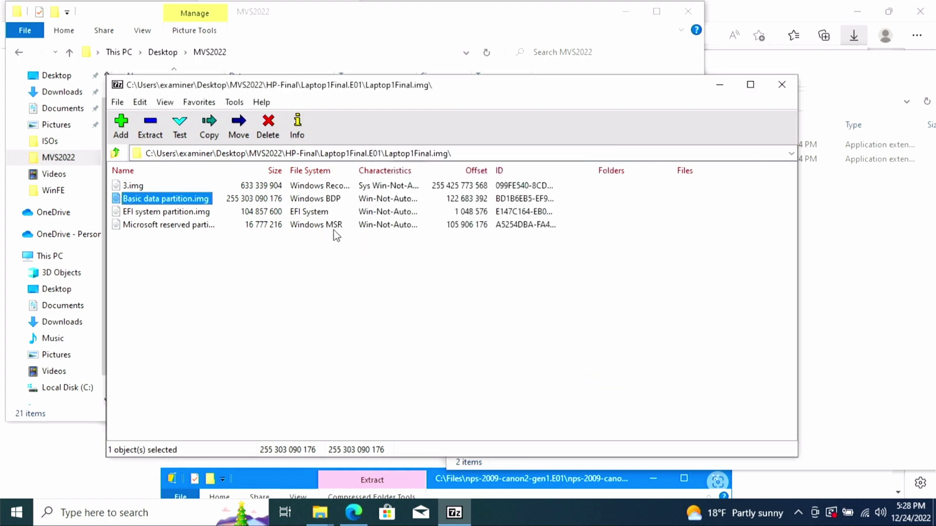
# - Cancel the partition extraction and browse Basic data partition.img to the user's Downloads folder
pyautogui.click(149, 126)
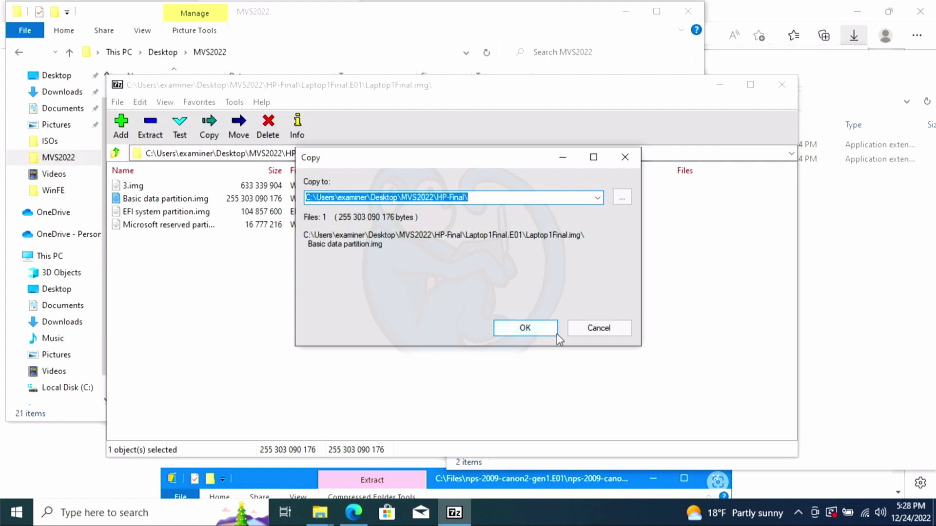
pyautogui.click(592, 329)
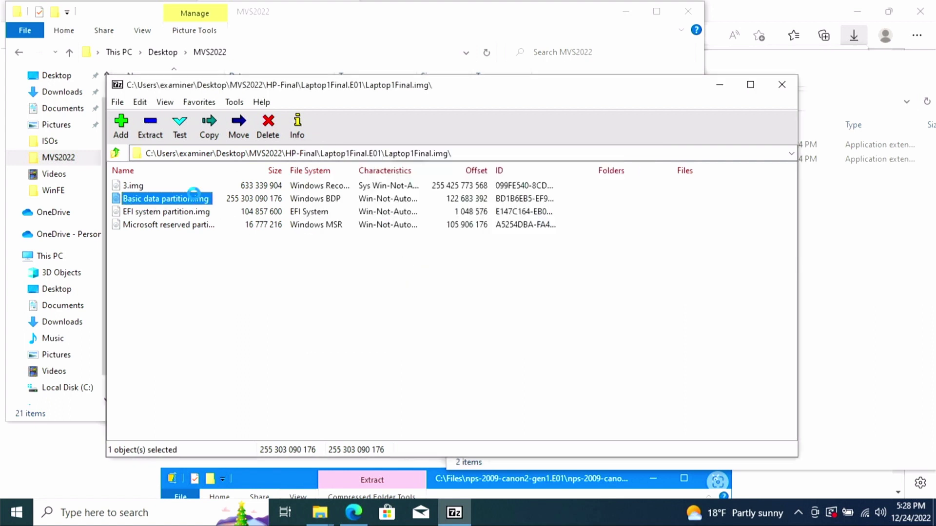
pyautogui.doubleClick(196, 199)
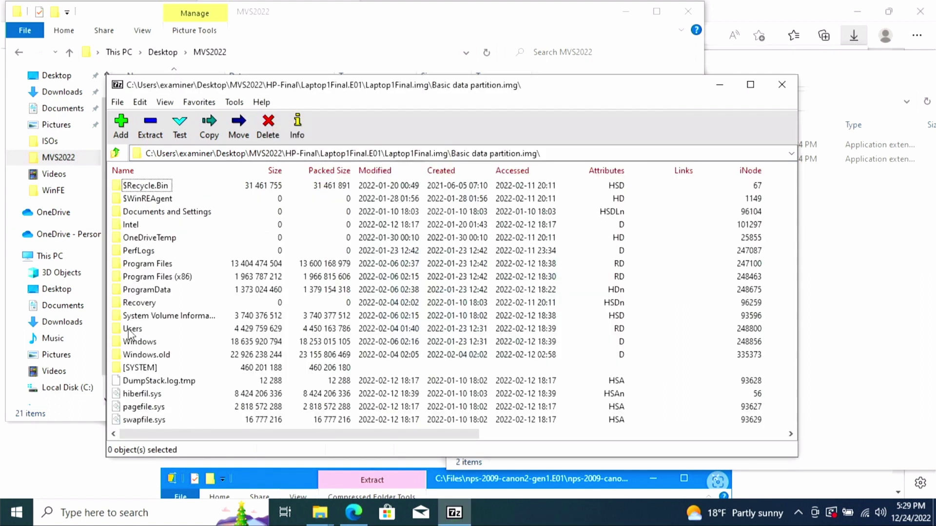
pyautogui.doubleClick(130, 330)
pyautogui.doubleClick(137, 224)
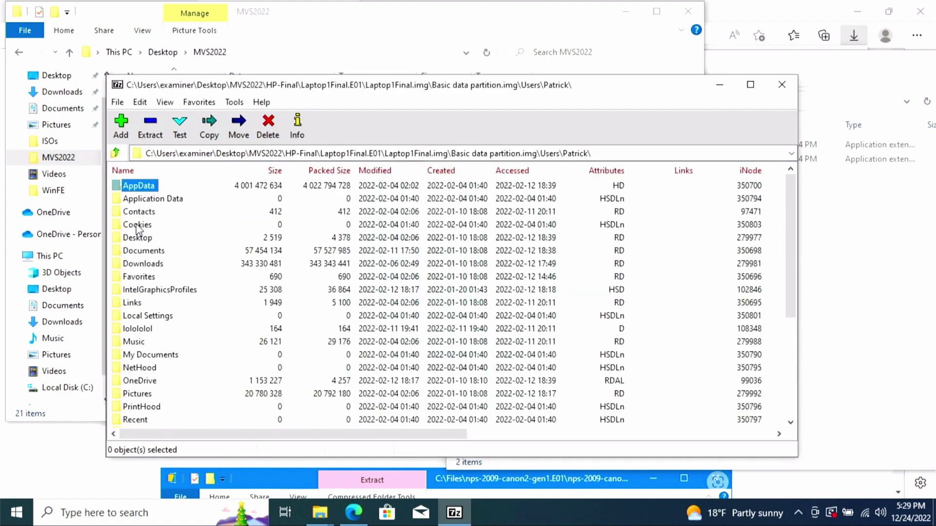
pyautogui.doubleClick(135, 264)
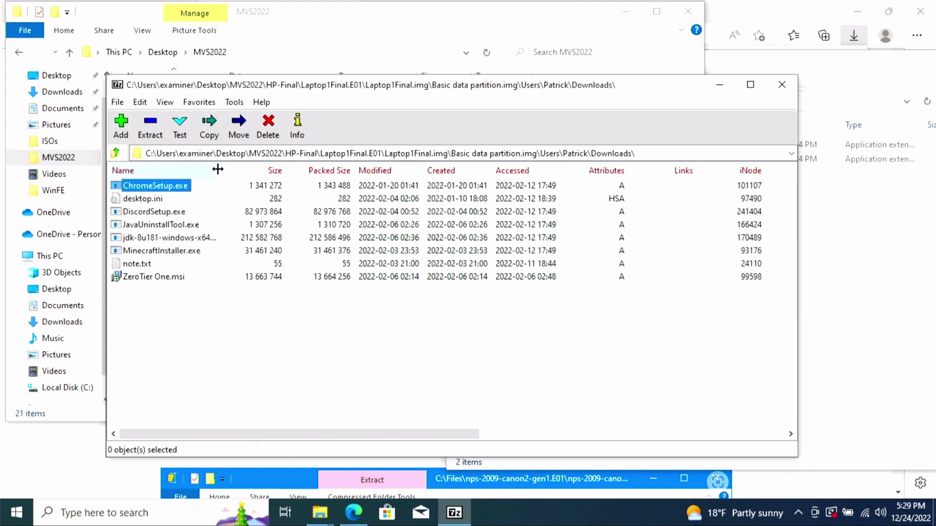
# - Copy note.txt out of the image to the Desktop with Copy To
pyautogui.click(137, 266)
pyautogui.rightClick(131, 271)
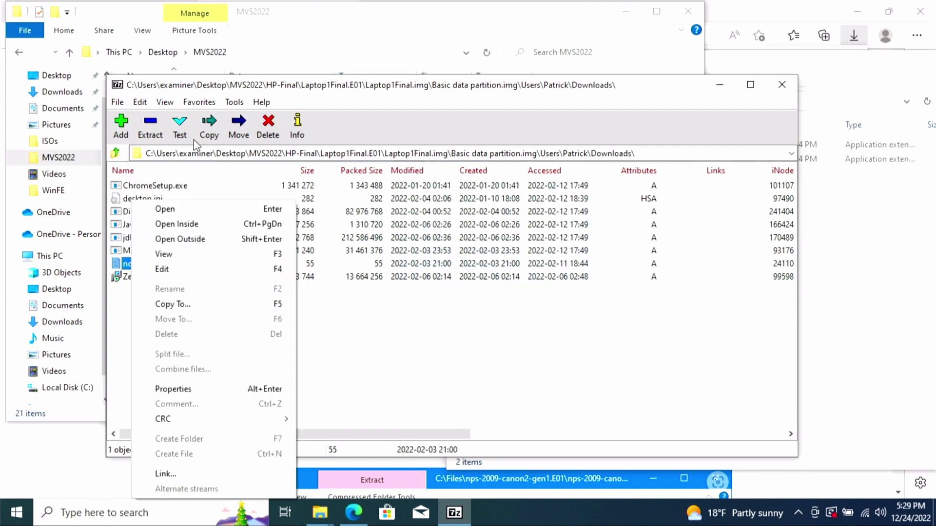
pyautogui.click(207, 128)
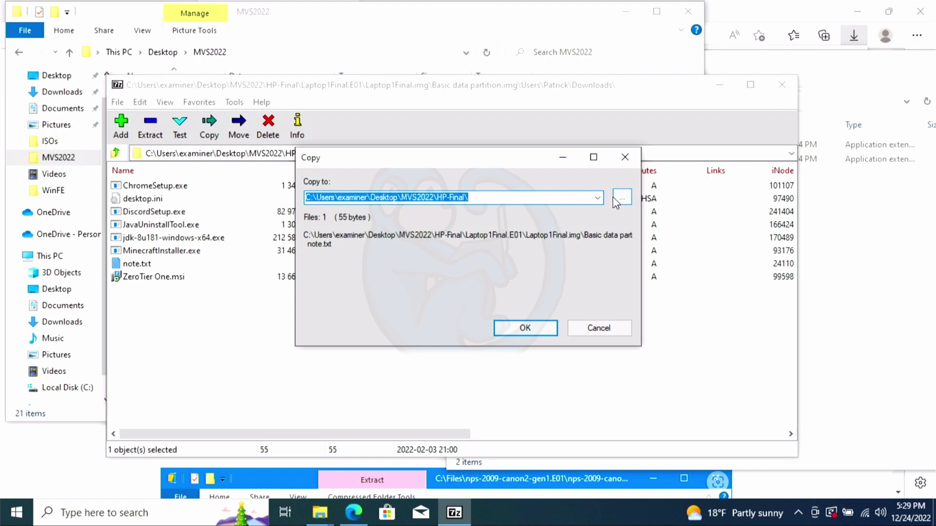
pyautogui.click(597, 198)
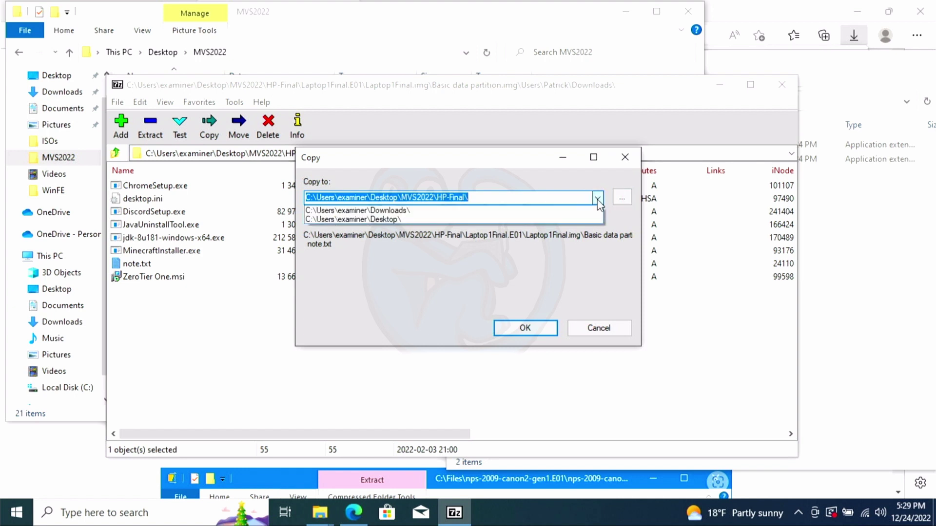
pyautogui.click(574, 219)
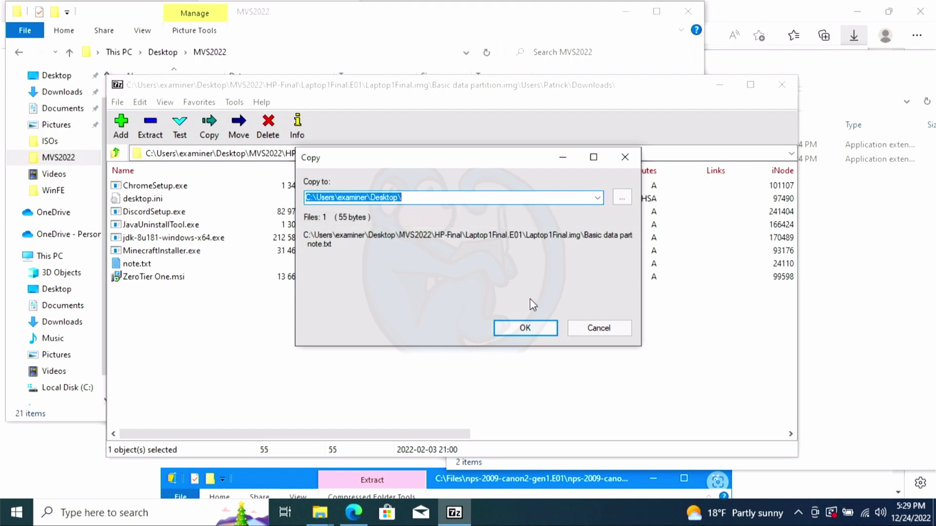
pyautogui.click(525, 329)
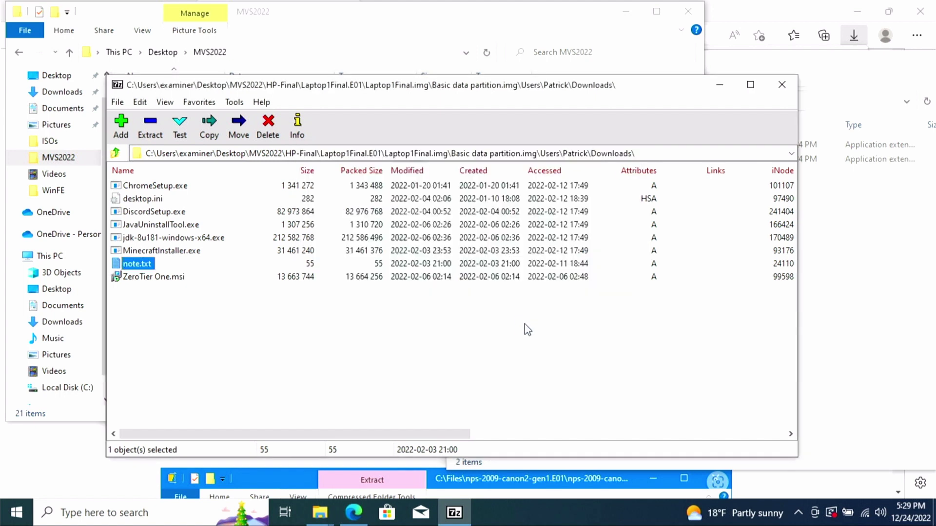
# - Return to the user's profile folder, open lolololol and select matrix.bat
pyautogui.click(114, 151)
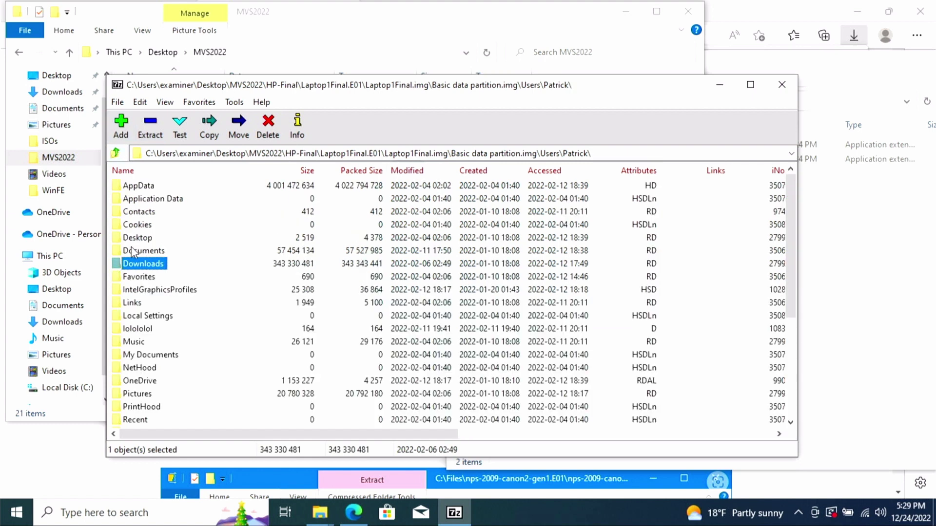
pyautogui.click(140, 330)
pyautogui.doubleClick(140, 329)
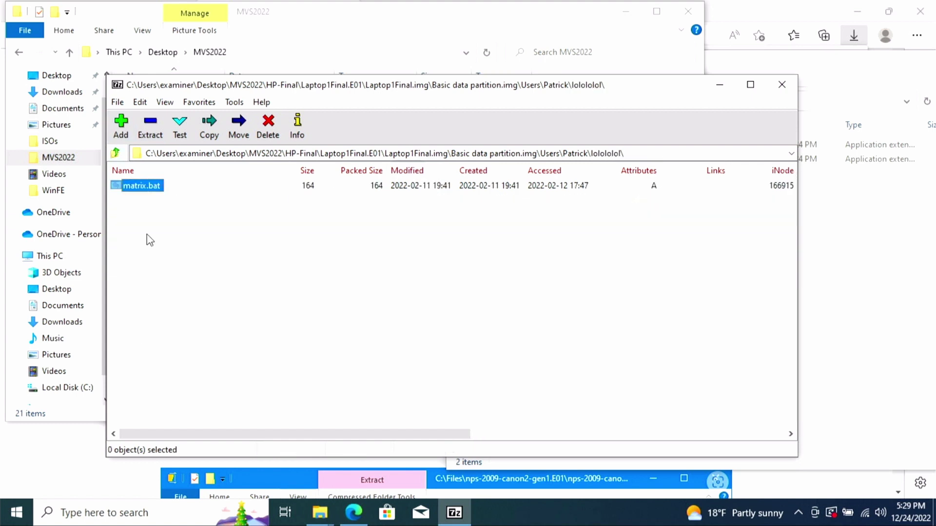
pyautogui.click(150, 126)
pyautogui.click(600, 199)
pyautogui.click(490, 210)
pyautogui.press('Return')
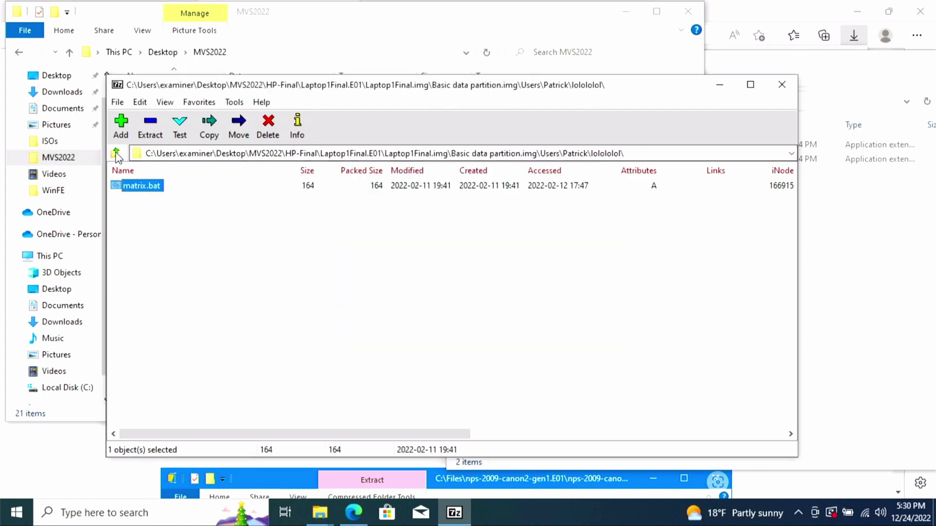
# - Go up to the profile folder, open Pictures > Phone Photos and select all nine photos
pyautogui.click(116, 154)
pyautogui.doubleClick(131, 315)
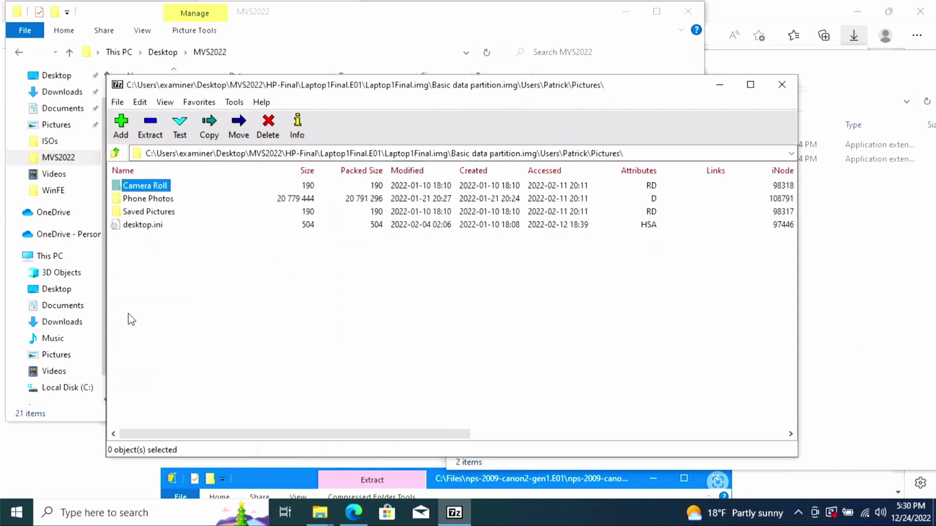
pyautogui.doubleClick(154, 199)
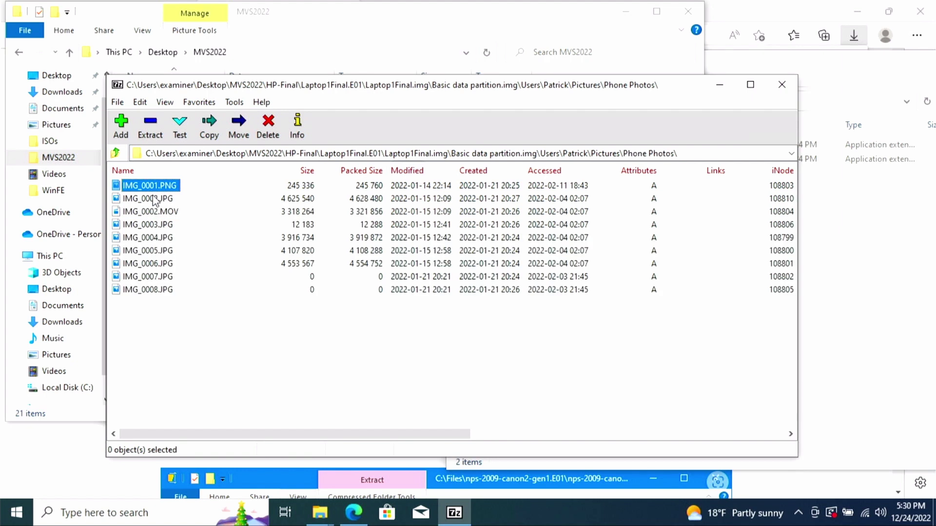
pyautogui.click(147, 289)
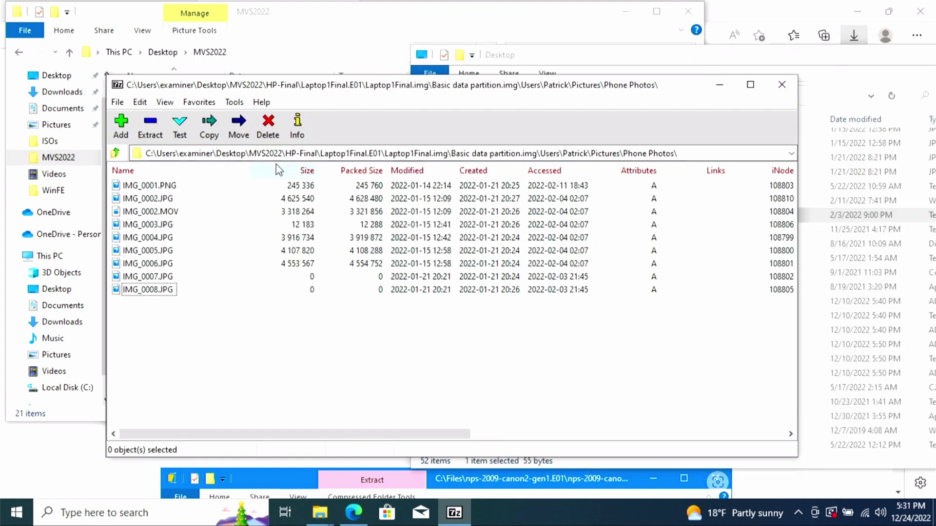
# - Extract the selected photos into a new Desktop folder named 7z-extration
pyautogui.click(148, 123)
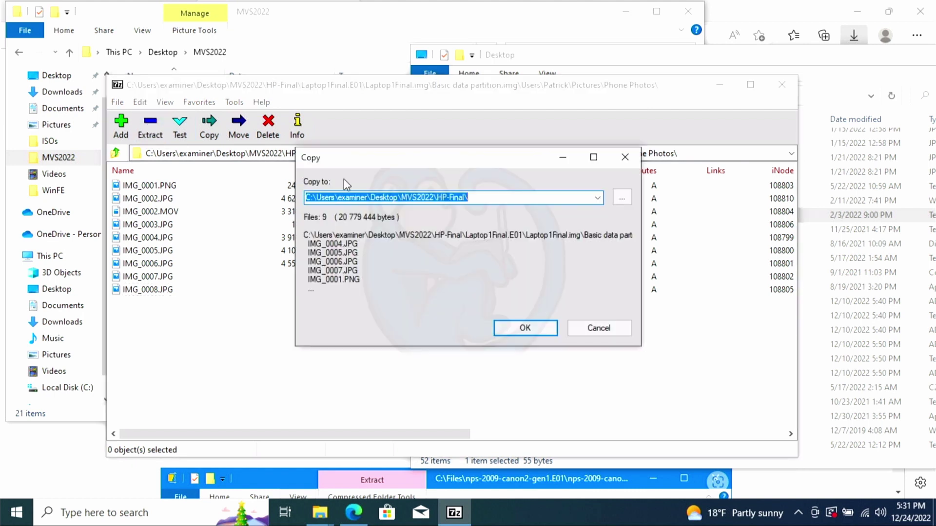
pyautogui.click(597, 198)
pyautogui.click(623, 198)
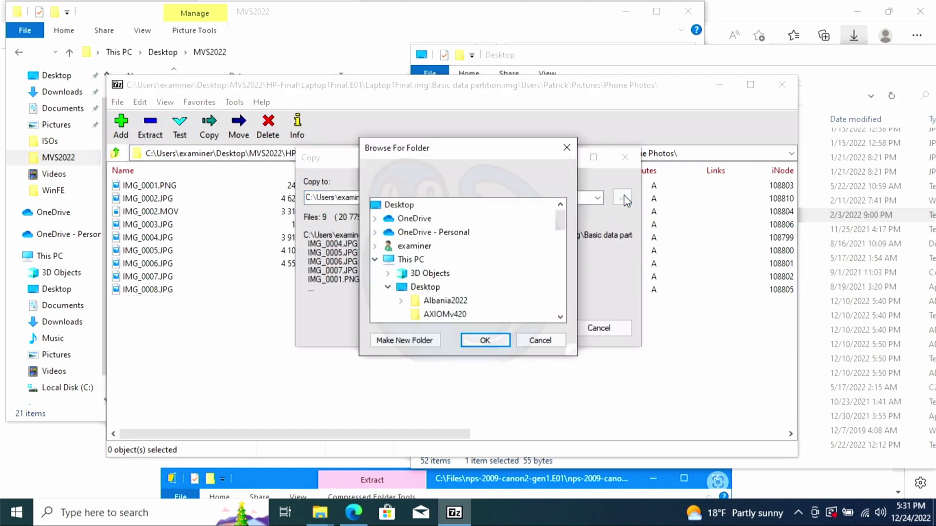
pyautogui.click(412, 341)
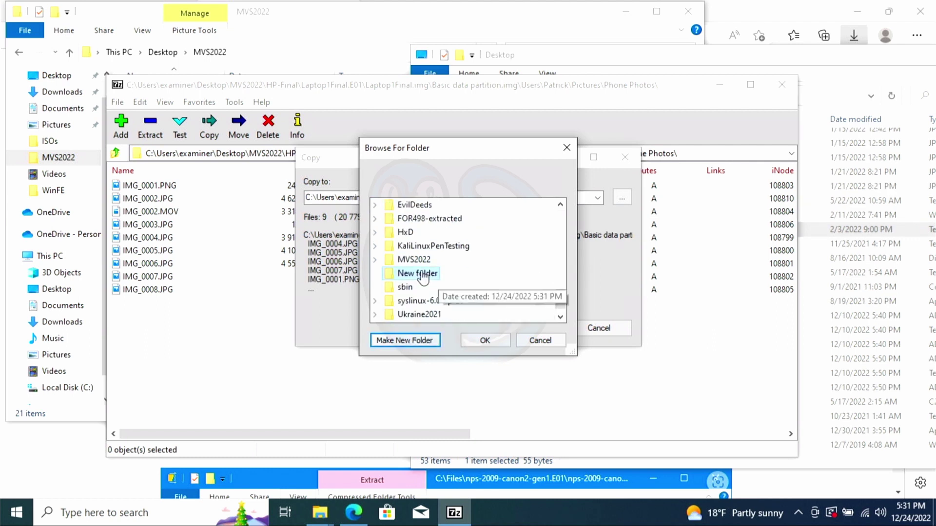
pyautogui.rightClick(422, 274)
pyautogui.click(460, 447)
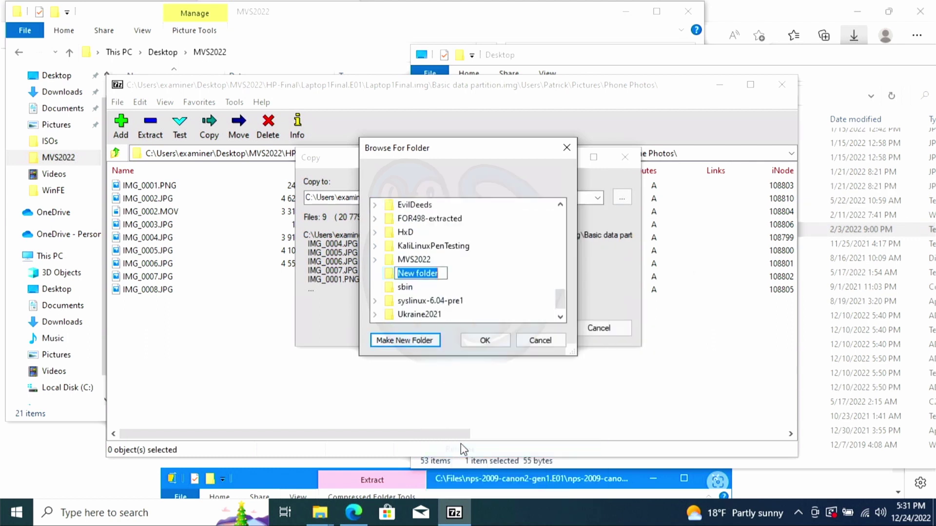
pyautogui.write('7z-extration')
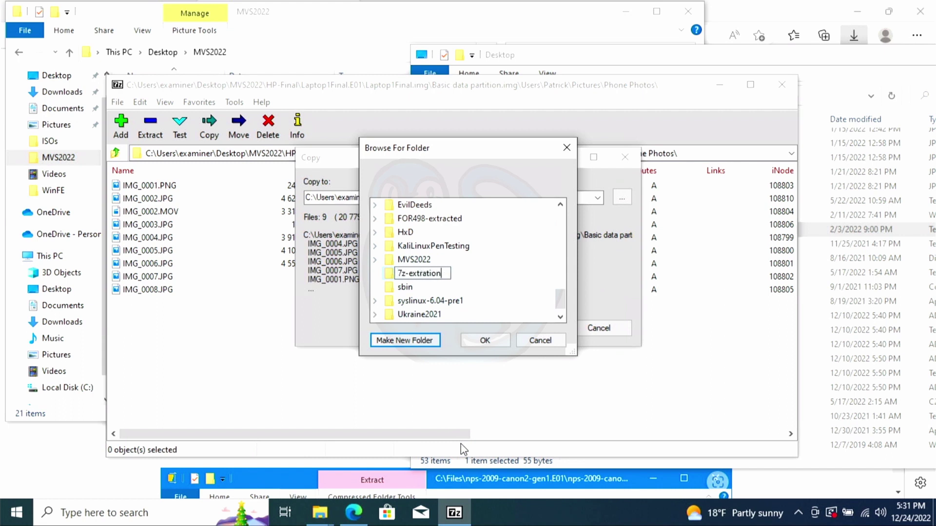
pyautogui.press('Return')
pyautogui.click(484, 340)
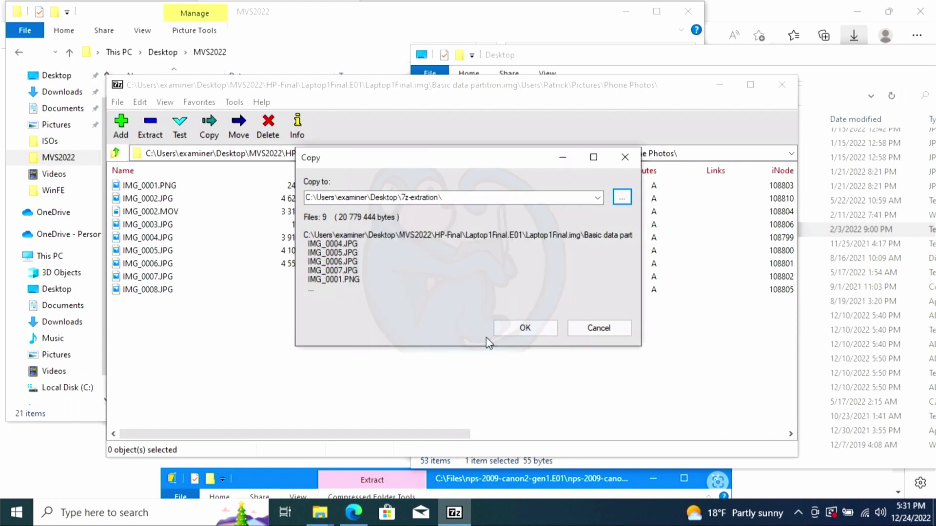
pyautogui.click(521, 327)
# - Open the 7z-extration folder on the Desktop with all its thumbnails visible
pyautogui.click(666, 61)
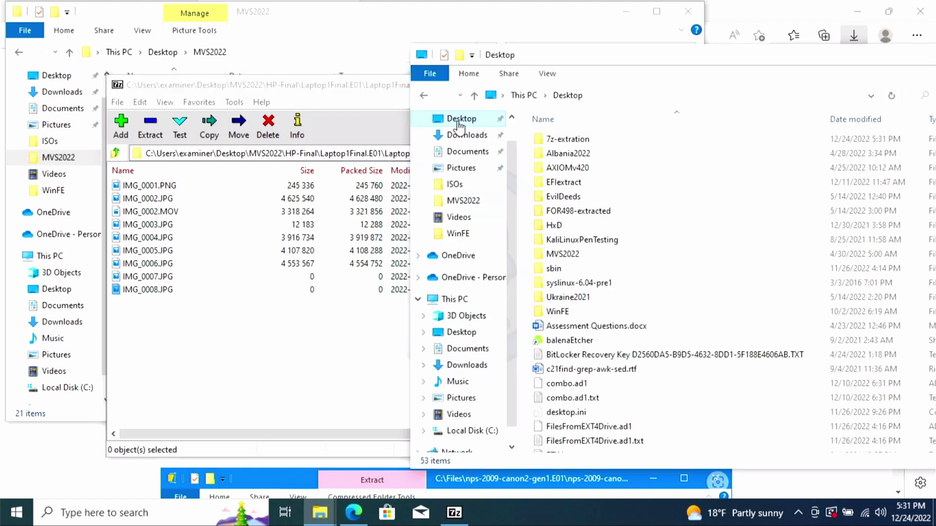
pyautogui.doubleClick(559, 139)
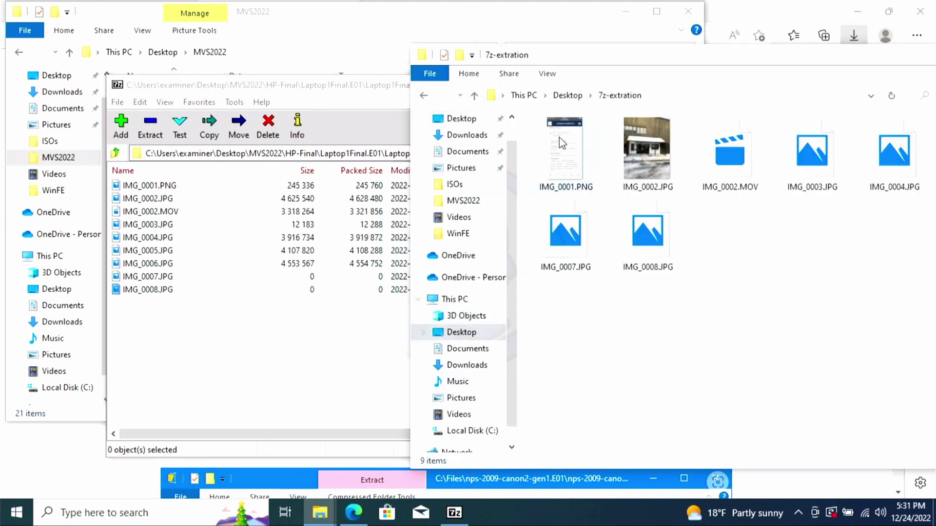
pyautogui.moveTo(659, 58); pyautogui.dragTo(447, 61)
# - View IMG_0001.PNG in Photos and step forward through the remaining extracted photos
pyautogui.doubleClick(354, 151)
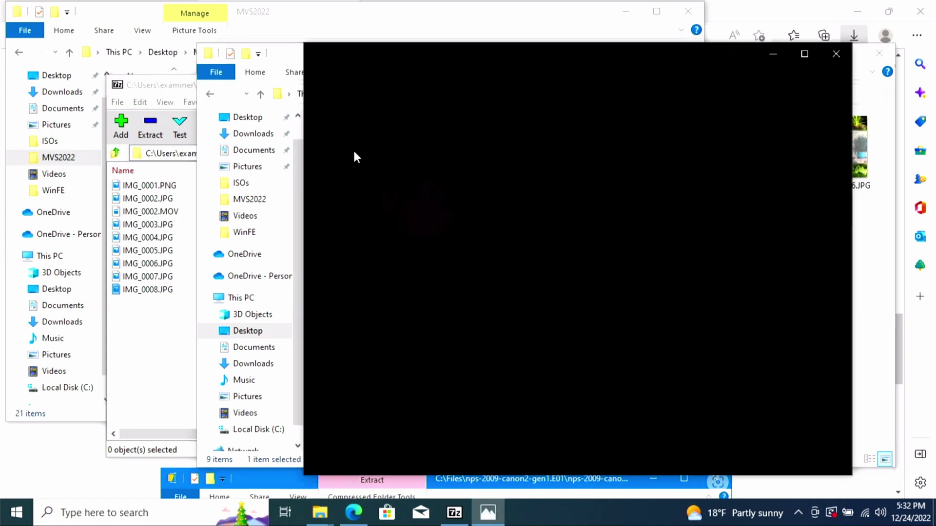
pyautogui.press('Right')
pyautogui.press('Right')
pyautogui.press('Right')
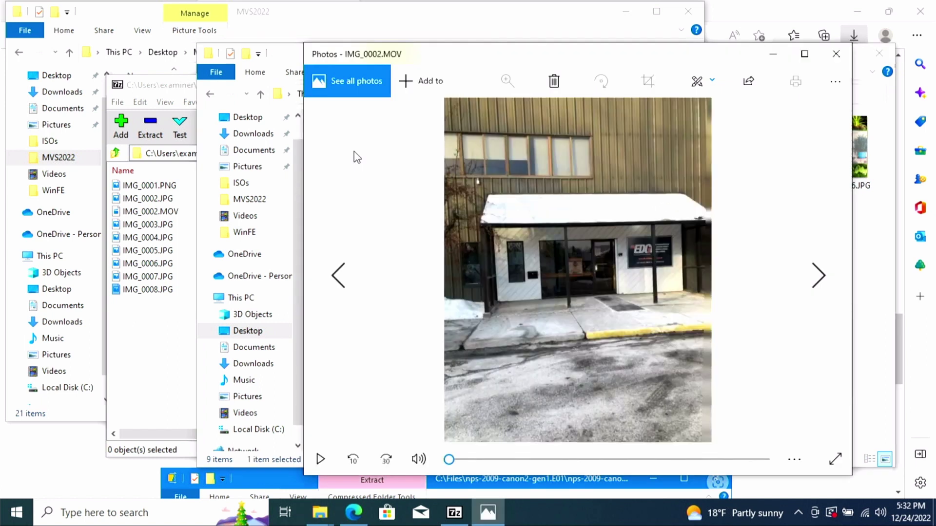
pyautogui.press('Right')
pyautogui.press('Right')
pyautogui.press('Right')
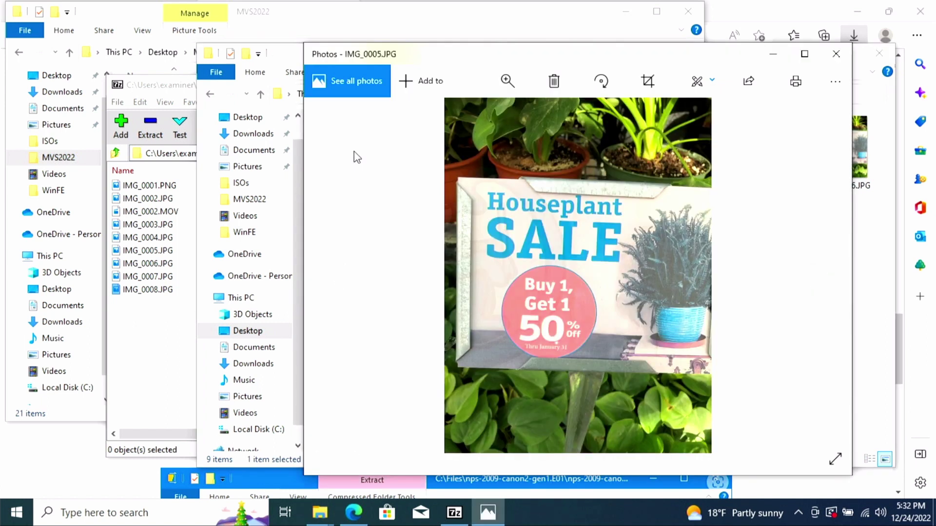
pyautogui.press('Right')
pyautogui.press('Right')
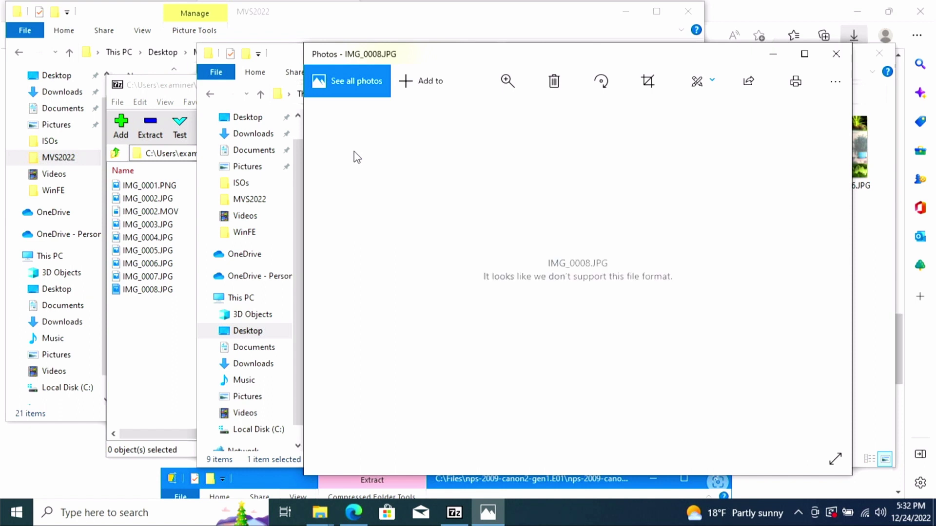
# - Close the photo viewer and browse sandisk4GB.ad1 down to its EFI\boot folder
pyautogui.click(833, 56)
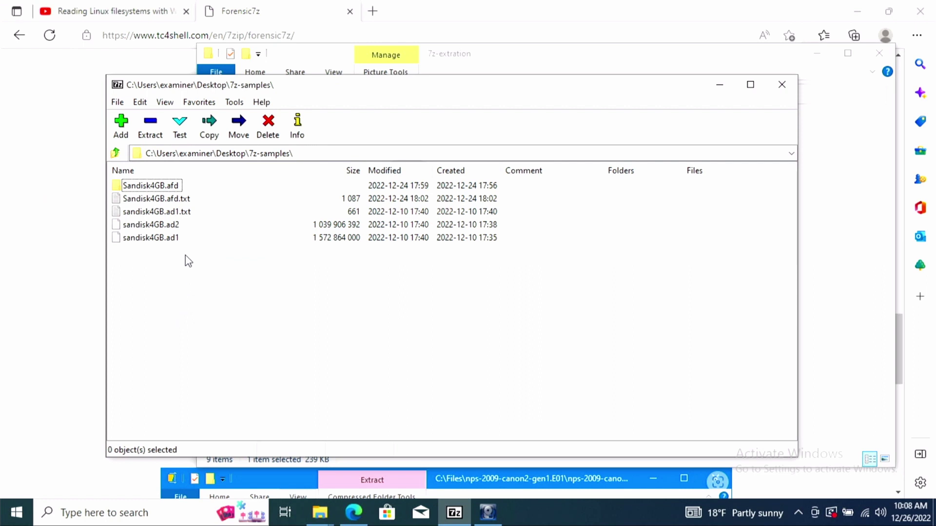
pyautogui.click(167, 239)
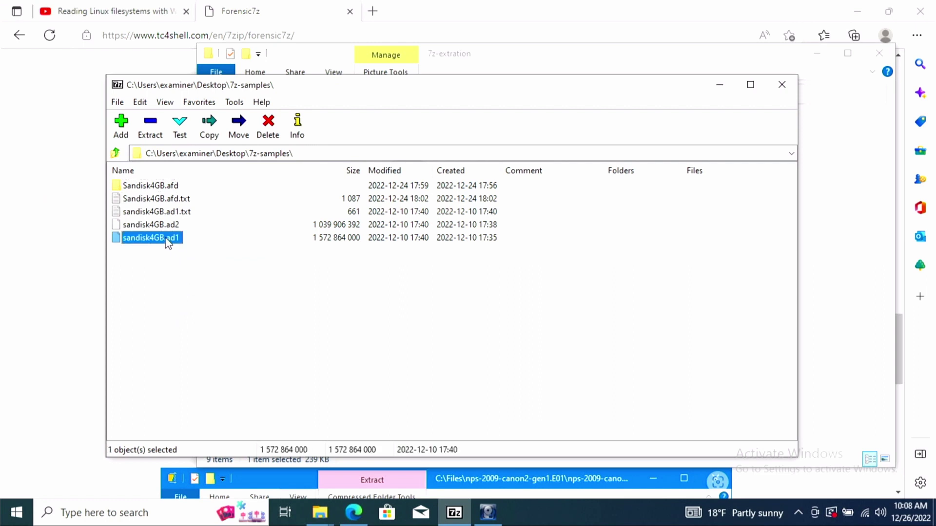
pyautogui.doubleClick(168, 239)
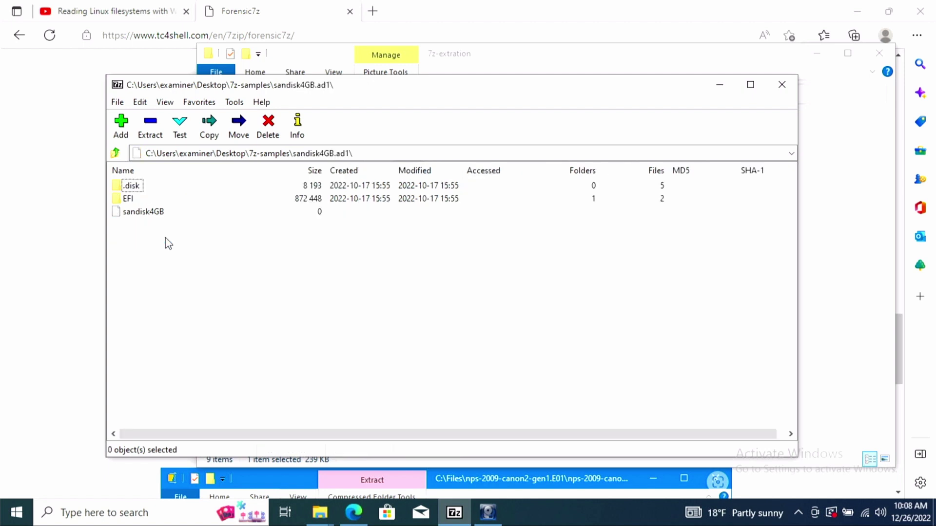
pyautogui.doubleClick(128, 199)
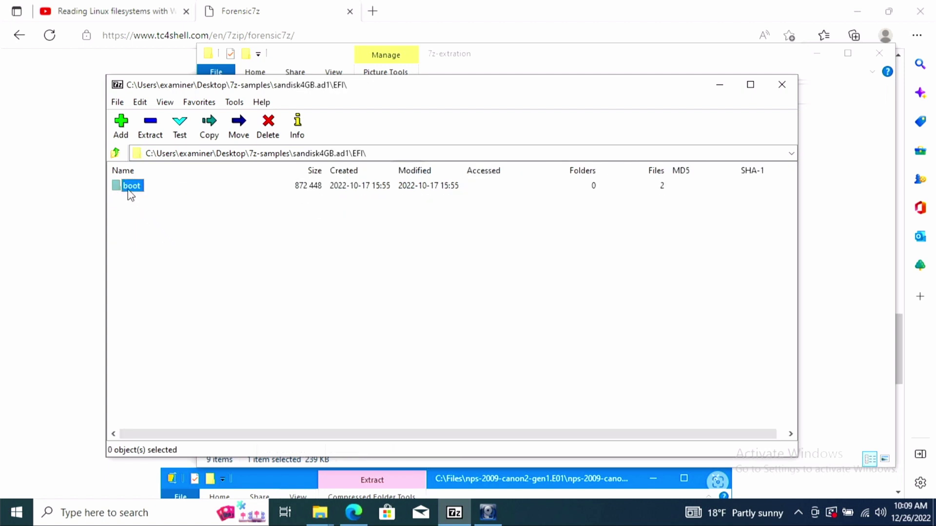
pyautogui.doubleClick(130, 187)
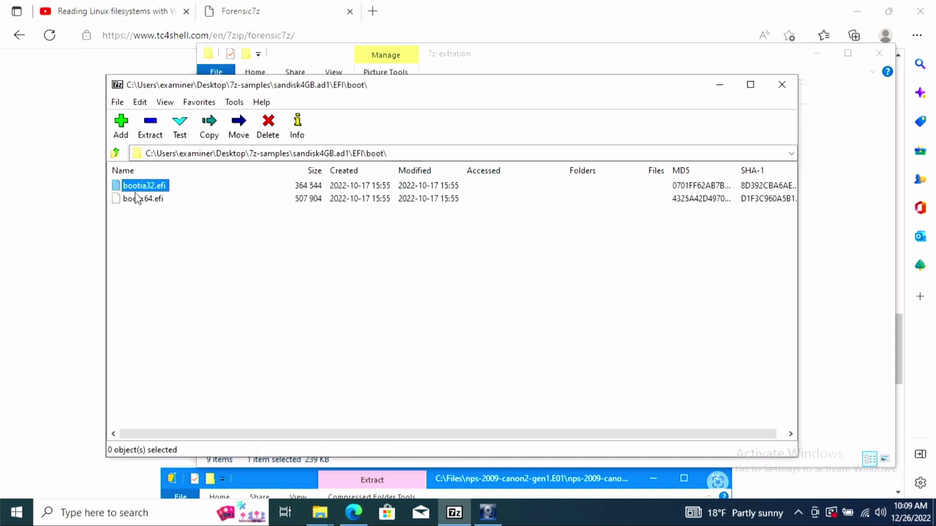
# - Inspect bootx64.efi's sections, dismiss the .data prompt, and climb back to the image root
pyautogui.doubleClick(138, 199)
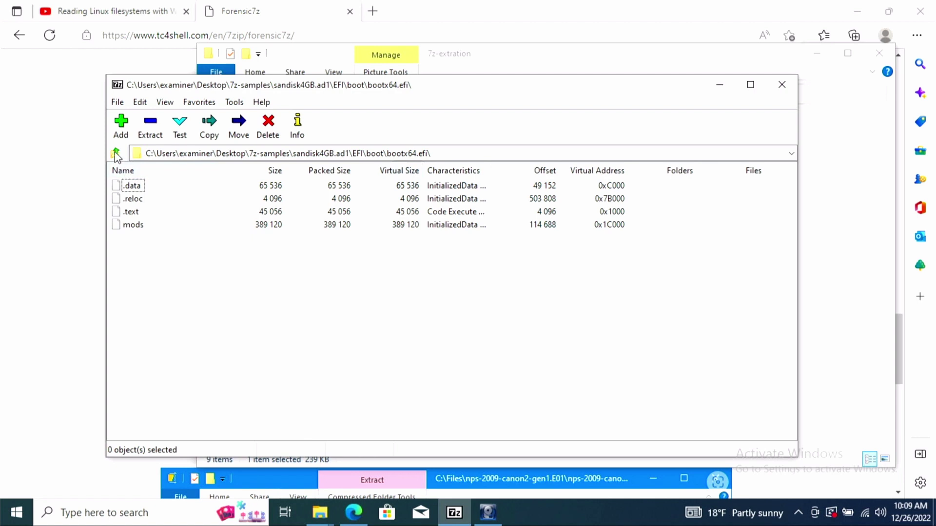
pyautogui.doubleClick(134, 189)
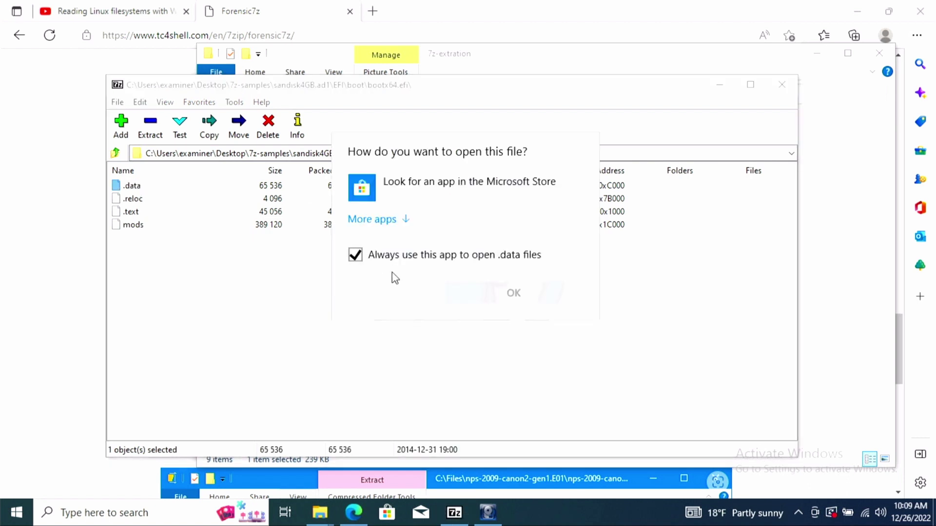
pyautogui.press('Escape')
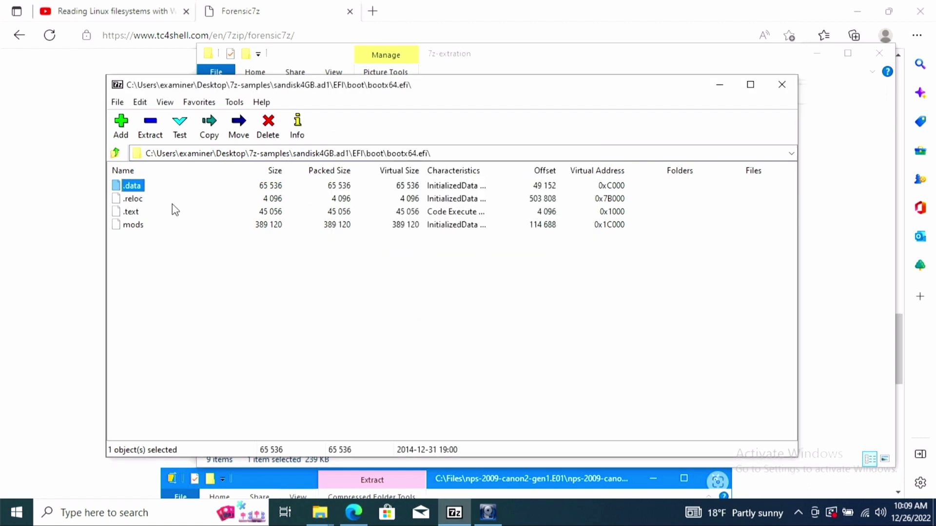
pyautogui.click(116, 153)
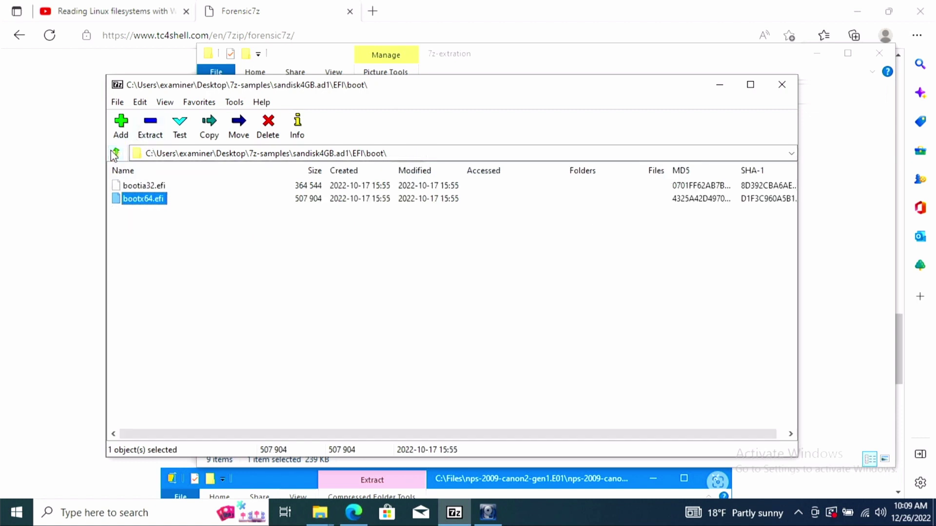
pyautogui.click(116, 154)
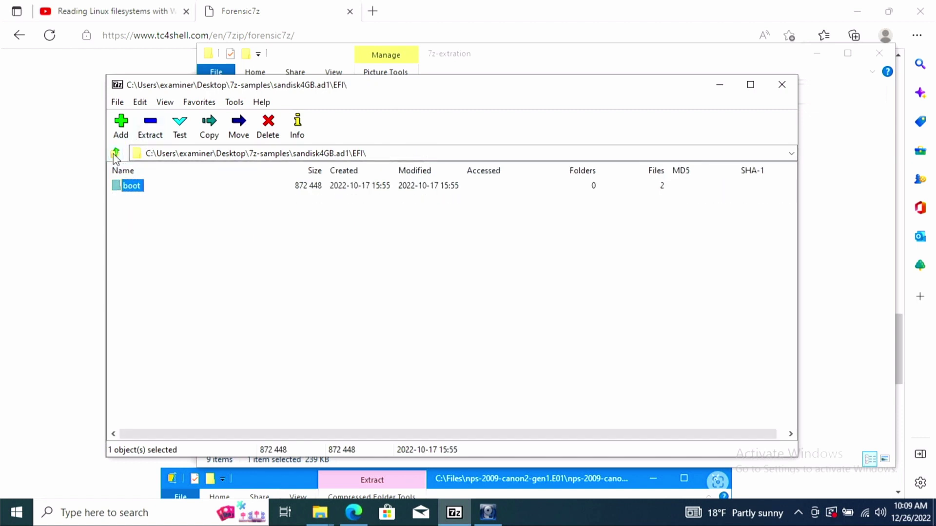
pyautogui.click(116, 154)
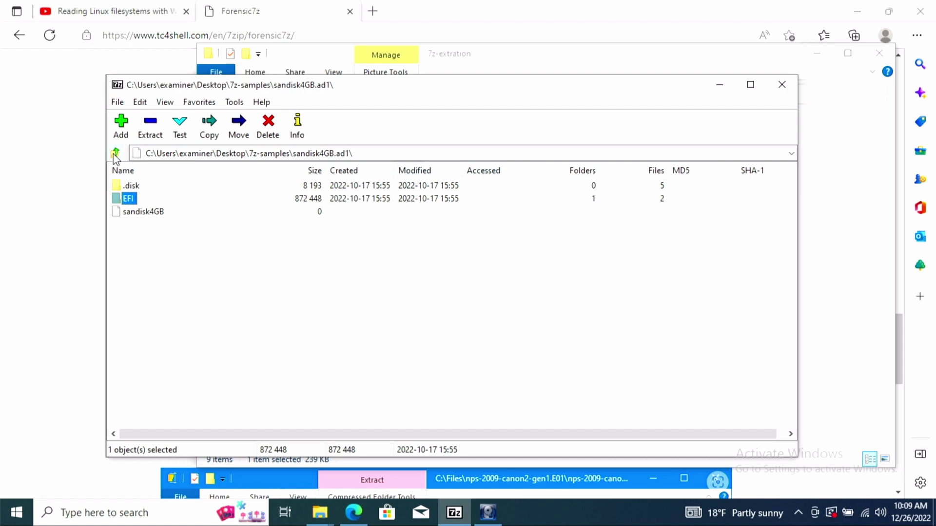
# - From 7z-samples, browse Sandisk4GB.afd > file_000.aff > file_000.img > LiME > src
pyautogui.click(115, 153)
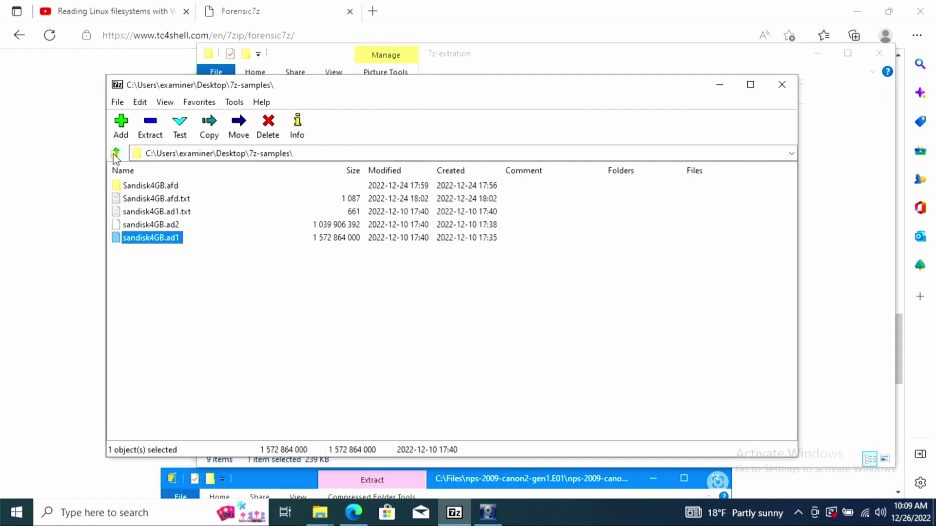
pyautogui.click(168, 186)
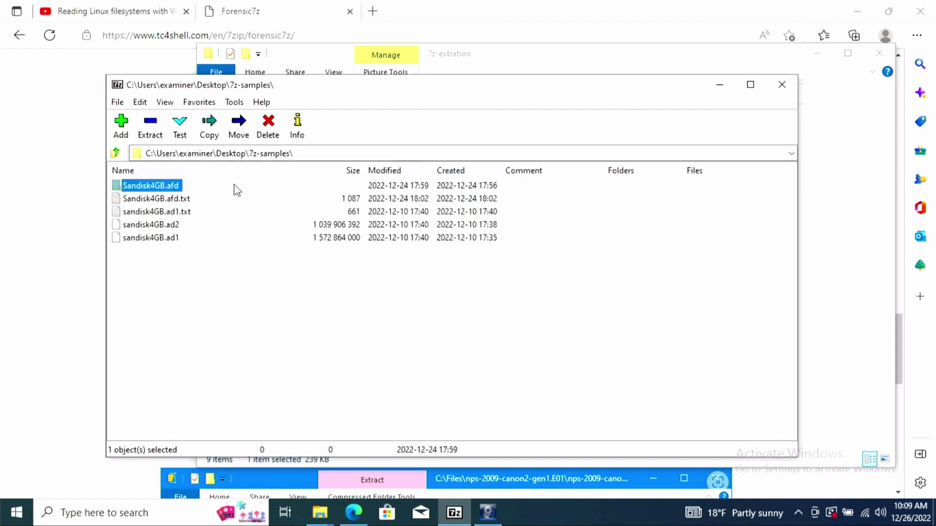
pyautogui.doubleClick(165, 187)
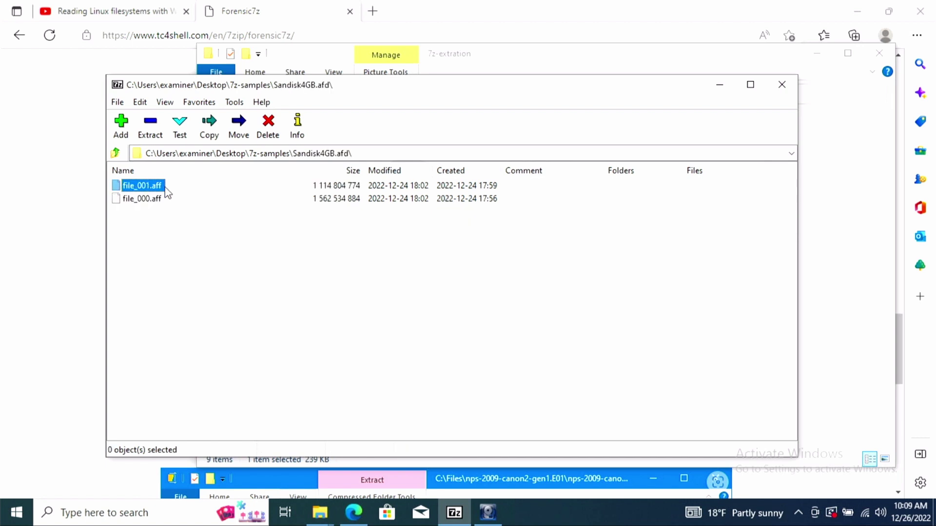
pyautogui.doubleClick(148, 199)
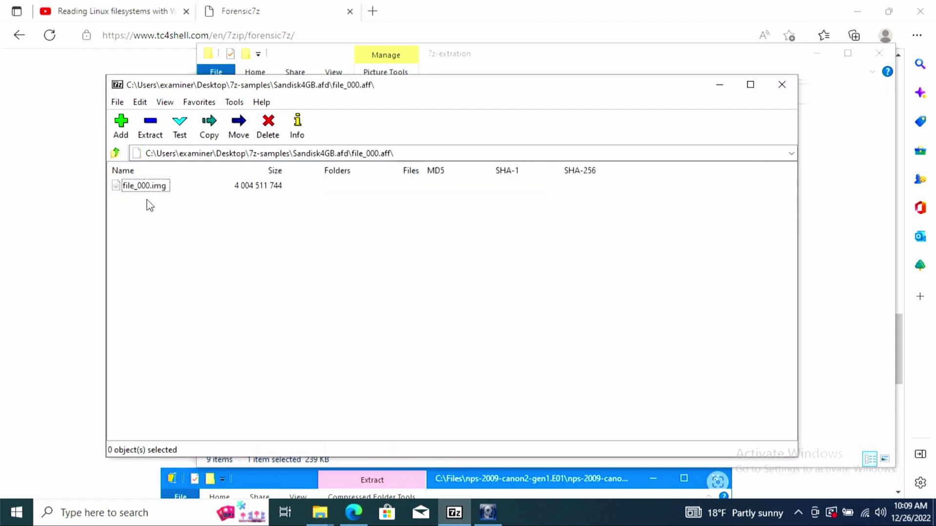
pyautogui.doubleClick(137, 187)
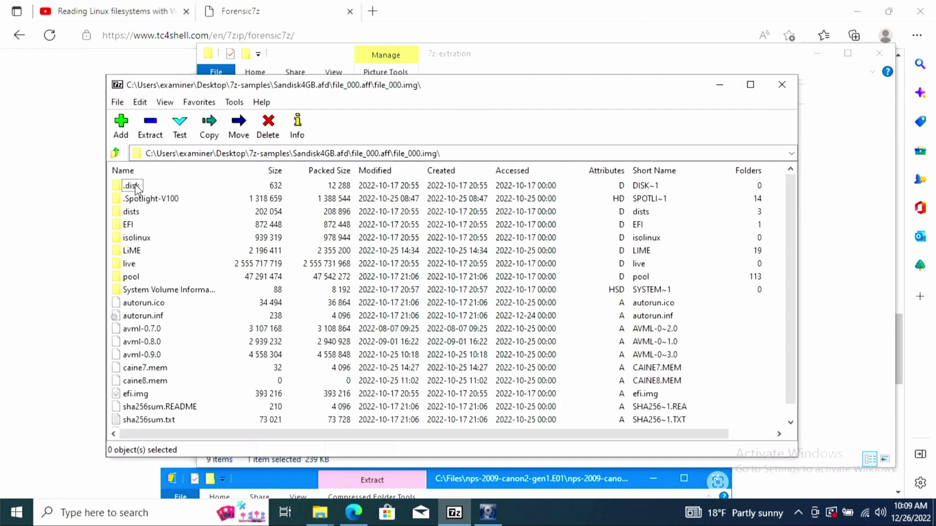
pyautogui.doubleClick(134, 251)
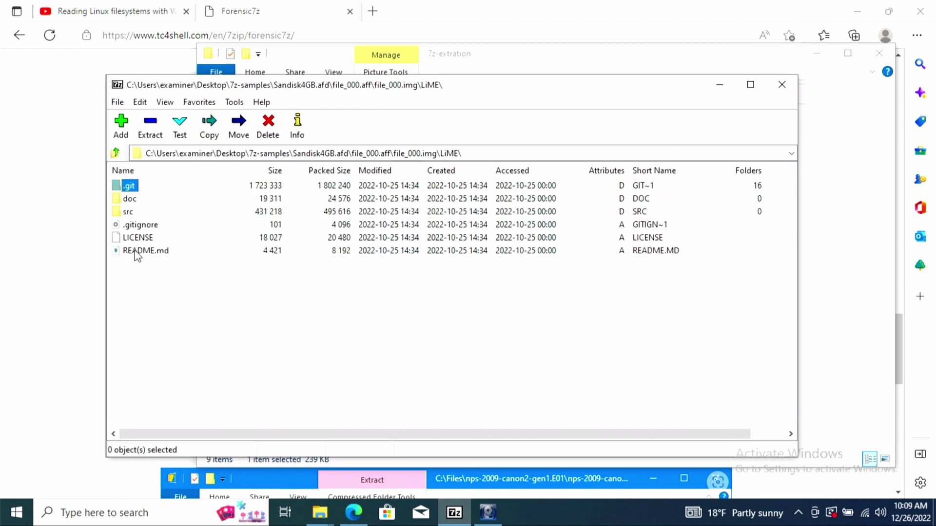
pyautogui.doubleClick(127, 211)
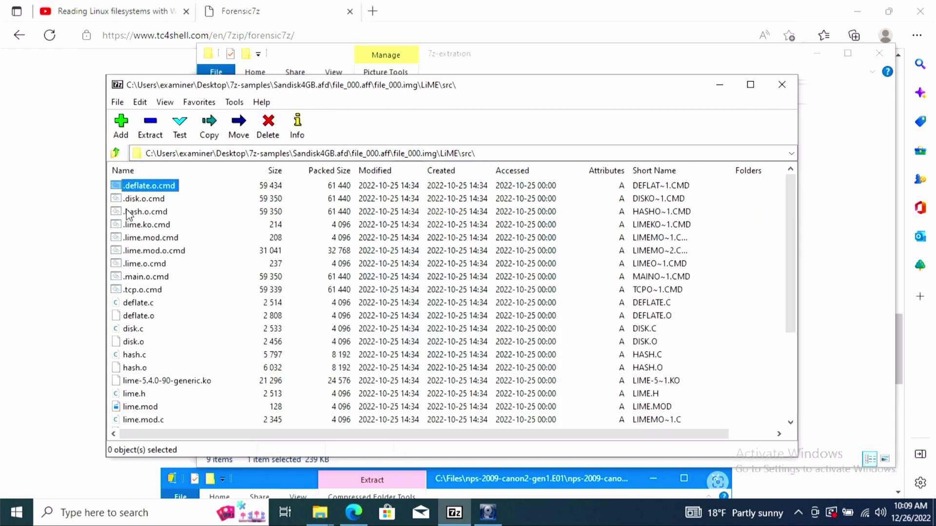
# - Open deflate.c with Visual Studio Code and scroll down through its deflate source
pyautogui.doubleClick(138, 303)
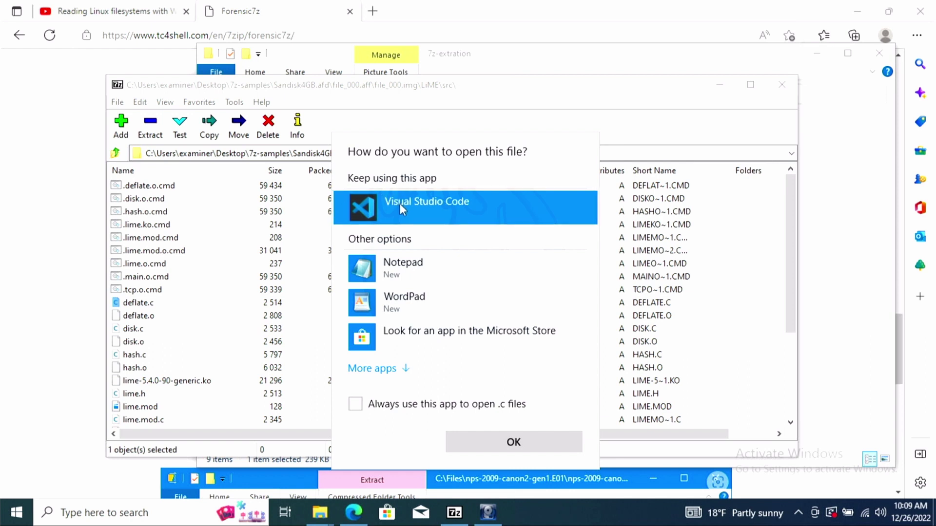
pyautogui.click(476, 440)
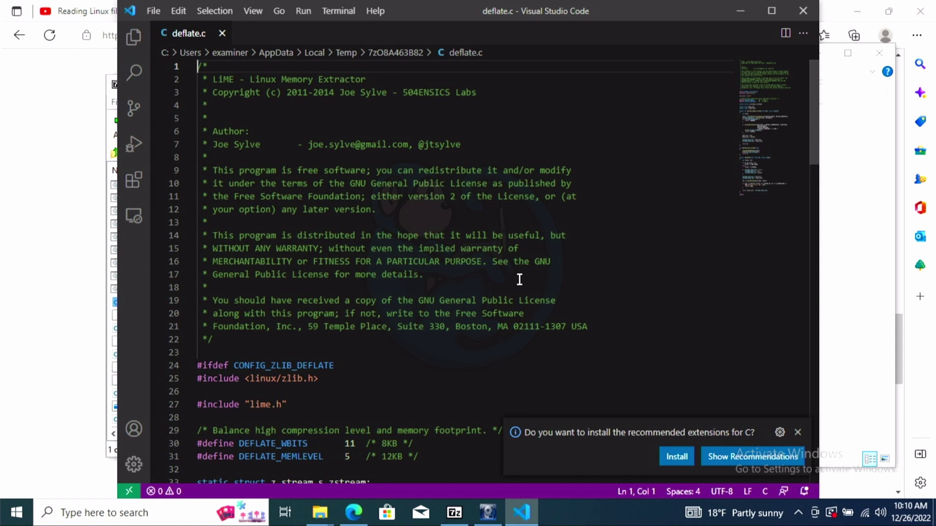
pyautogui.scroll(-3, 520, 279)
pyautogui.scroll(-5, 520, 280)
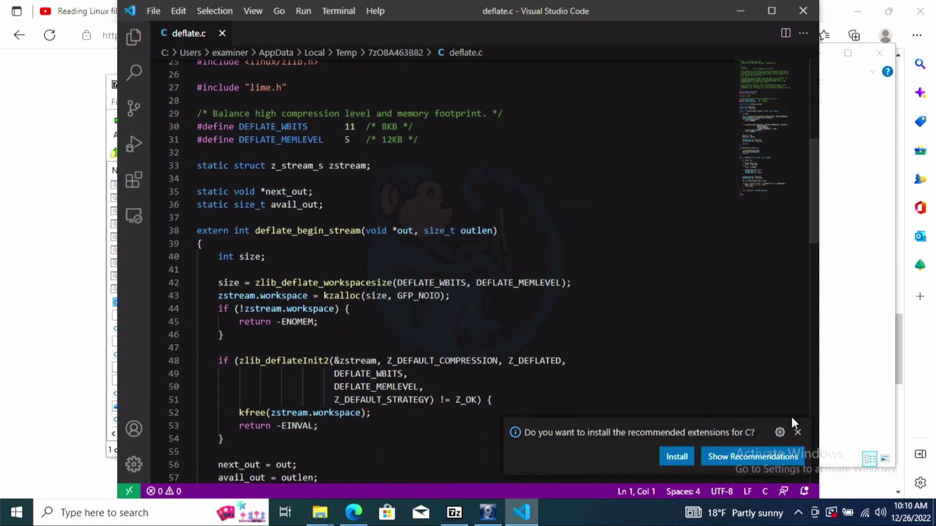
# - Dismiss the VS Code extensions prompt and open Laptop1Final.E01 down to its Basic data partition
pyautogui.click(798, 433)
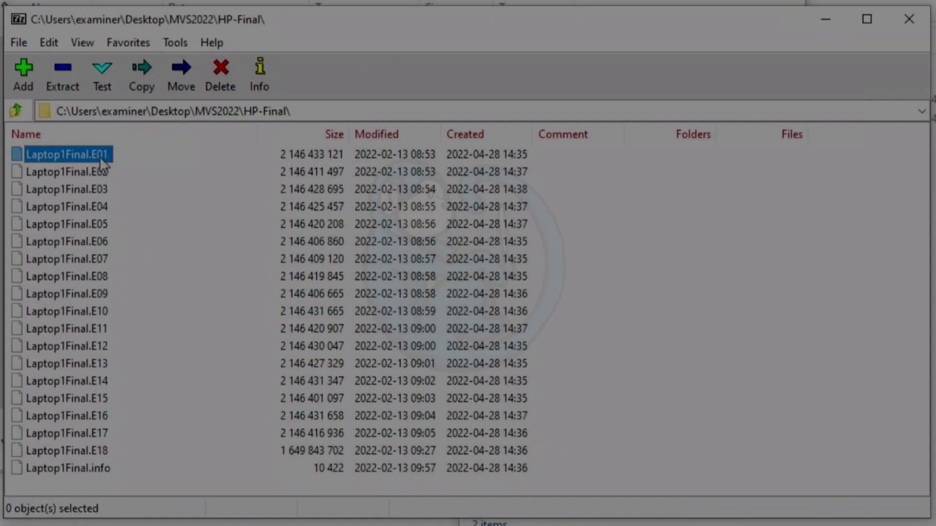
pyautogui.doubleClick(100, 157)
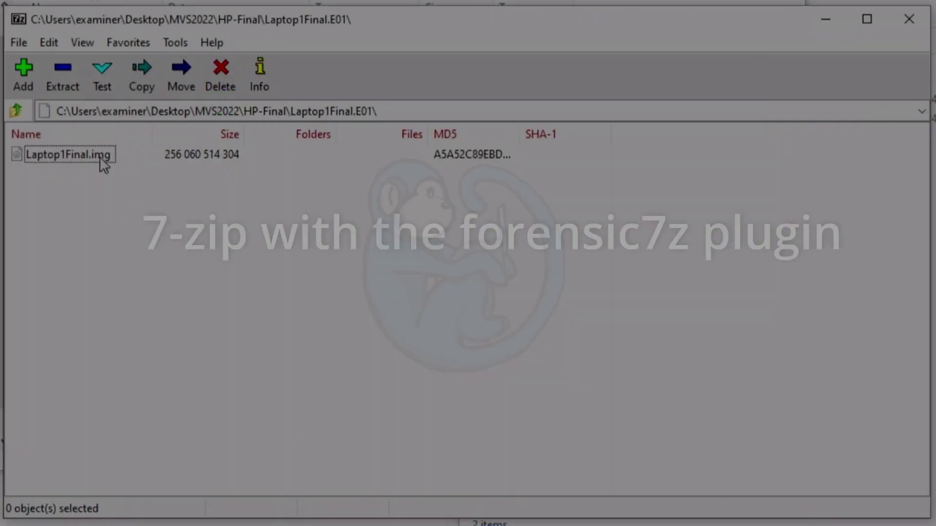
pyautogui.click(72, 157)
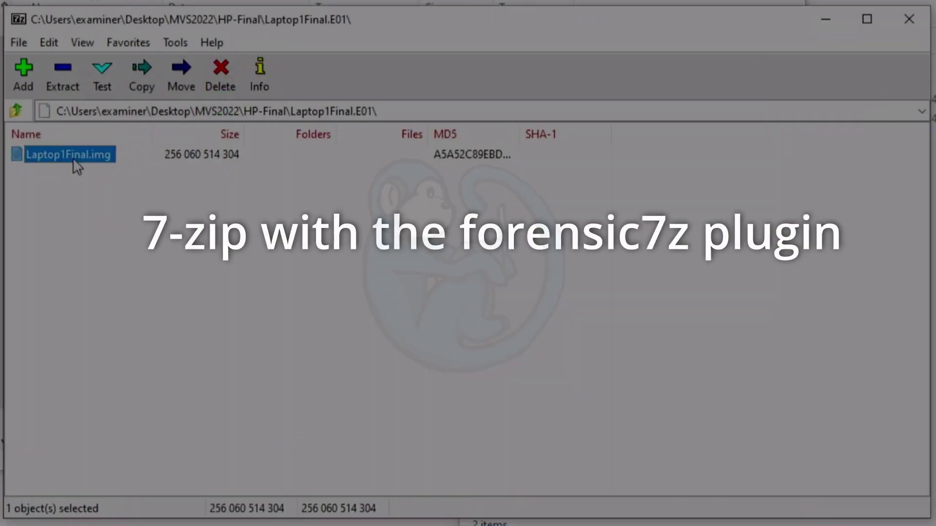
pyautogui.doubleClick(72, 152)
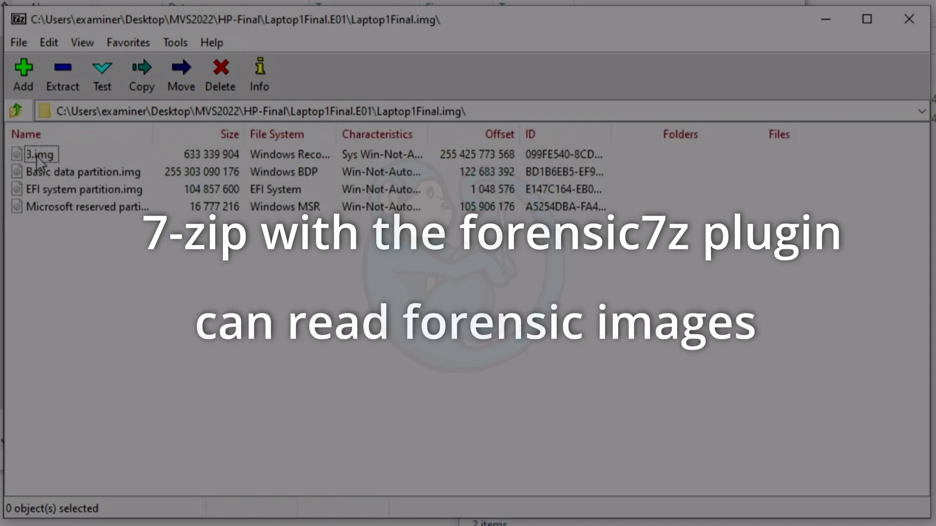
pyautogui.doubleClick(61, 173)
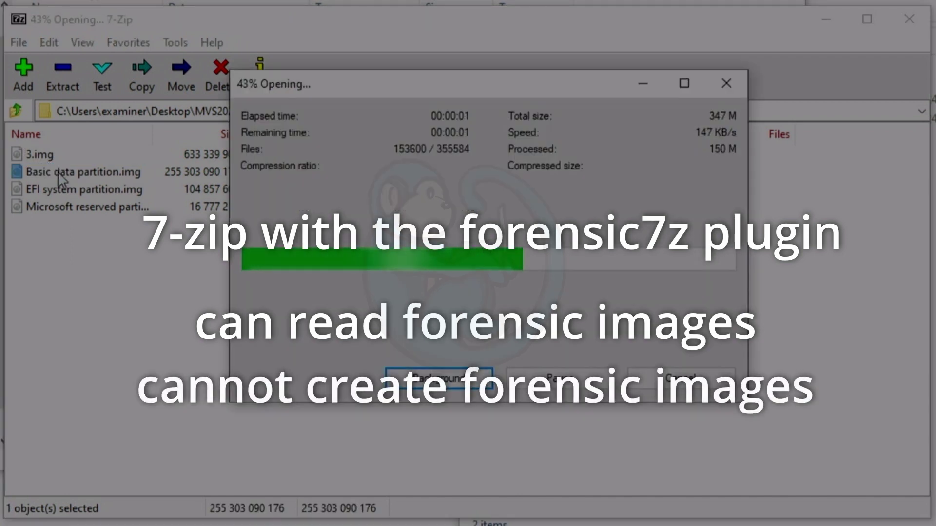
pyautogui.hscroll(2, 142, 248)
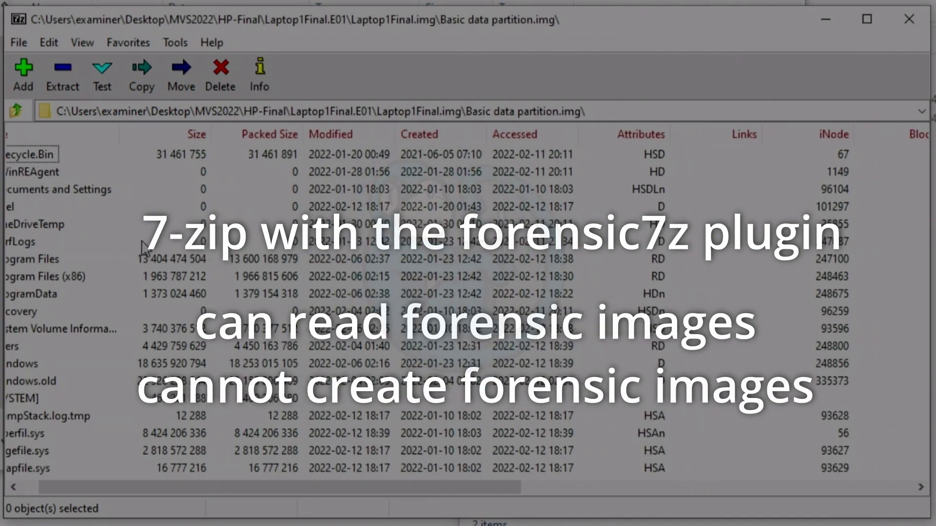
pyautogui.hscroll(2, 142, 247)
pyautogui.hscroll(-4, 143, 248)
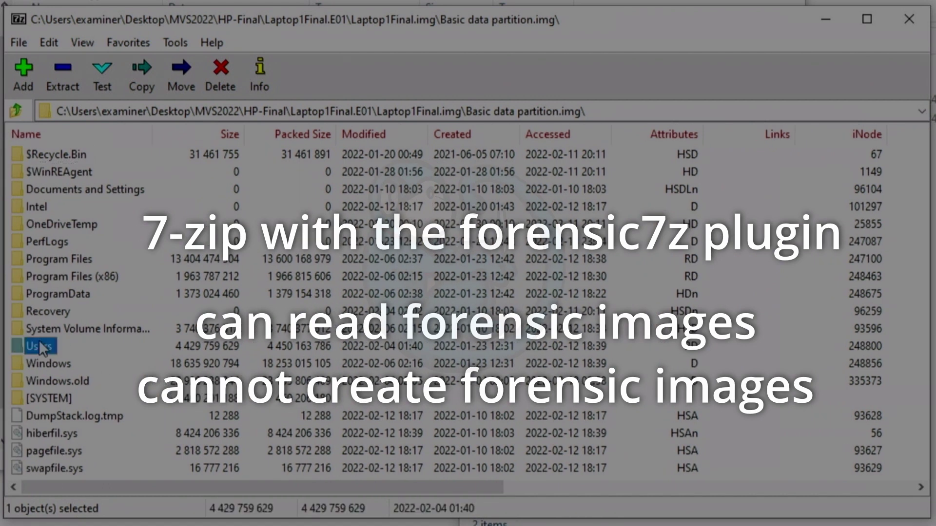
# - Browse Users > profile > Downloads and view ChromeSetup.exe's properties
pyautogui.doubleClick(55, 343)
pyautogui.doubleClick(47, 208)
pyautogui.doubleClick(45, 224)
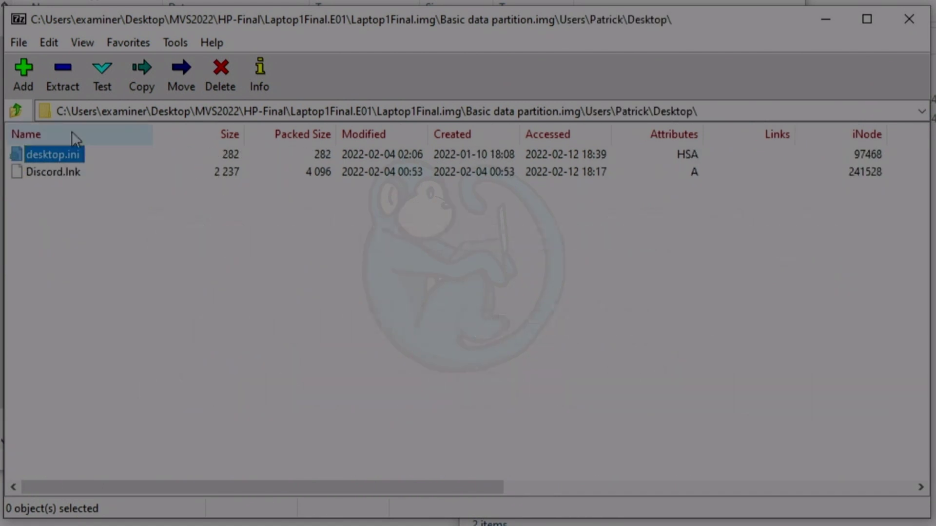
pyautogui.click(17, 112)
pyautogui.doubleClick(39, 259)
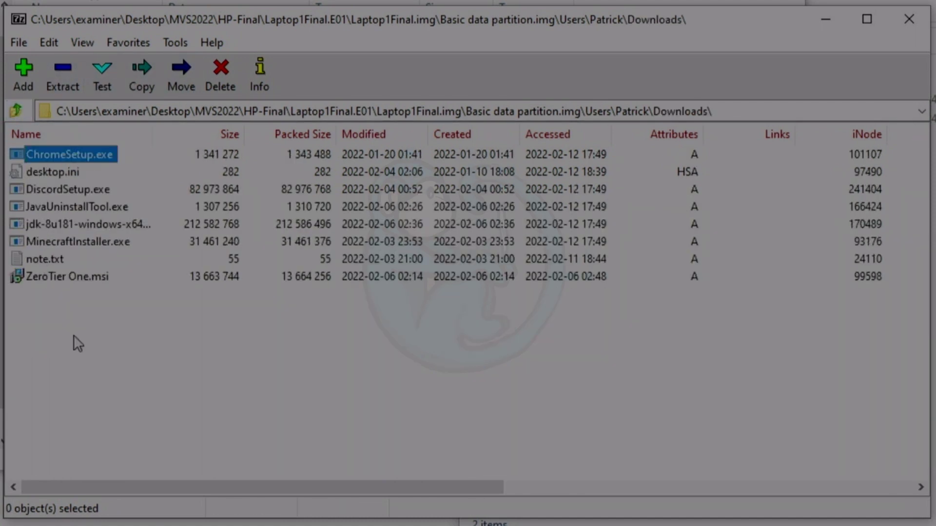
pyautogui.click(260, 78)
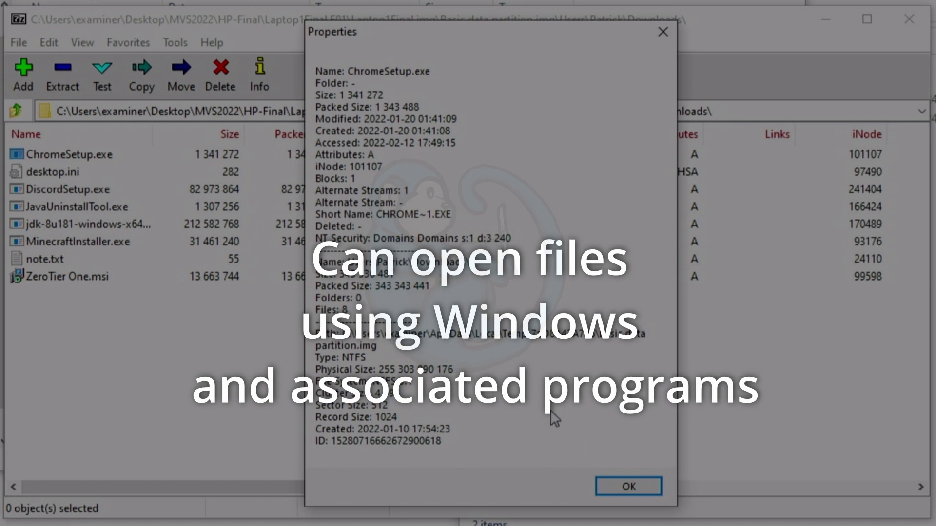
pyautogui.click(609, 484)
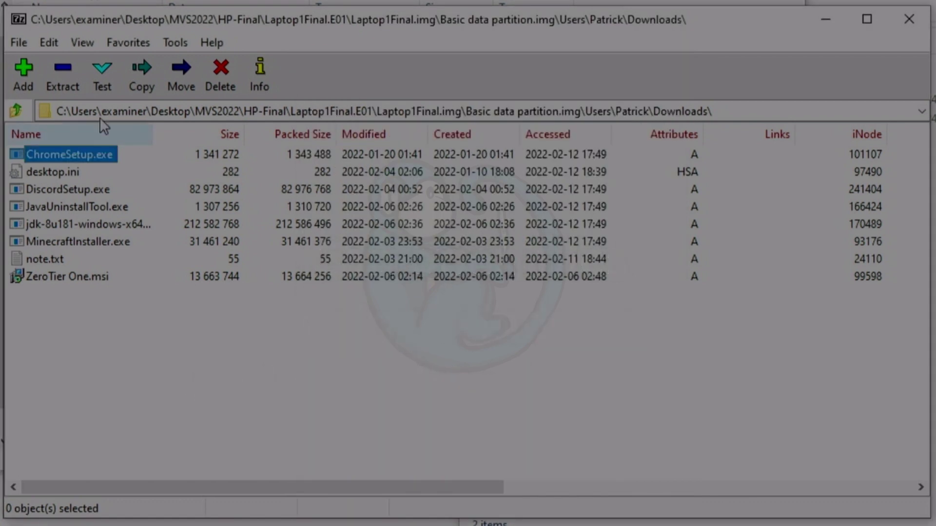
pyautogui.click(16, 112)
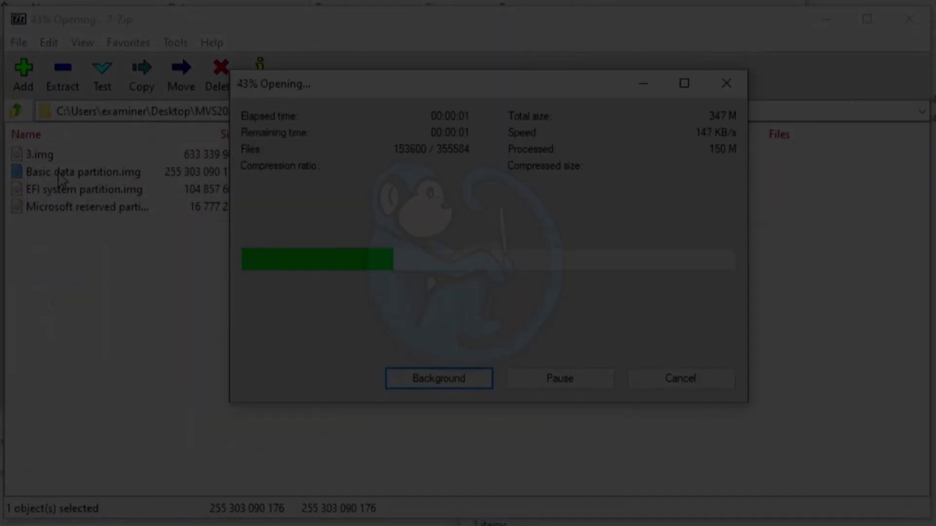